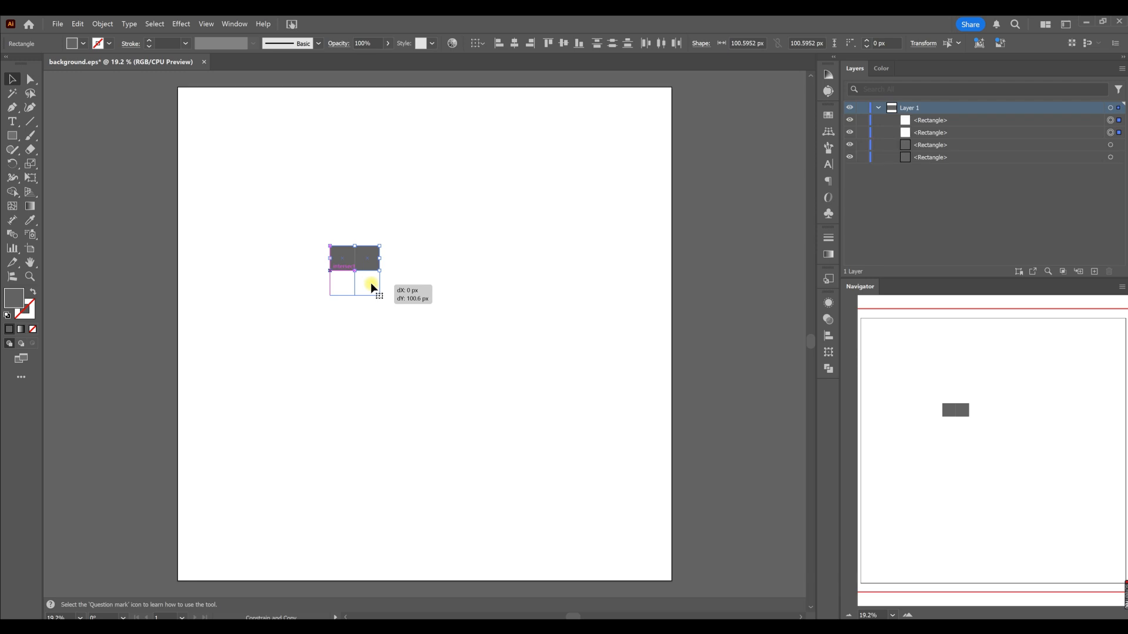
# - Recolour the upper-right and lower-left squares of the 2×2 block light grey d3d3d3
pyautogui.click(431, 341)
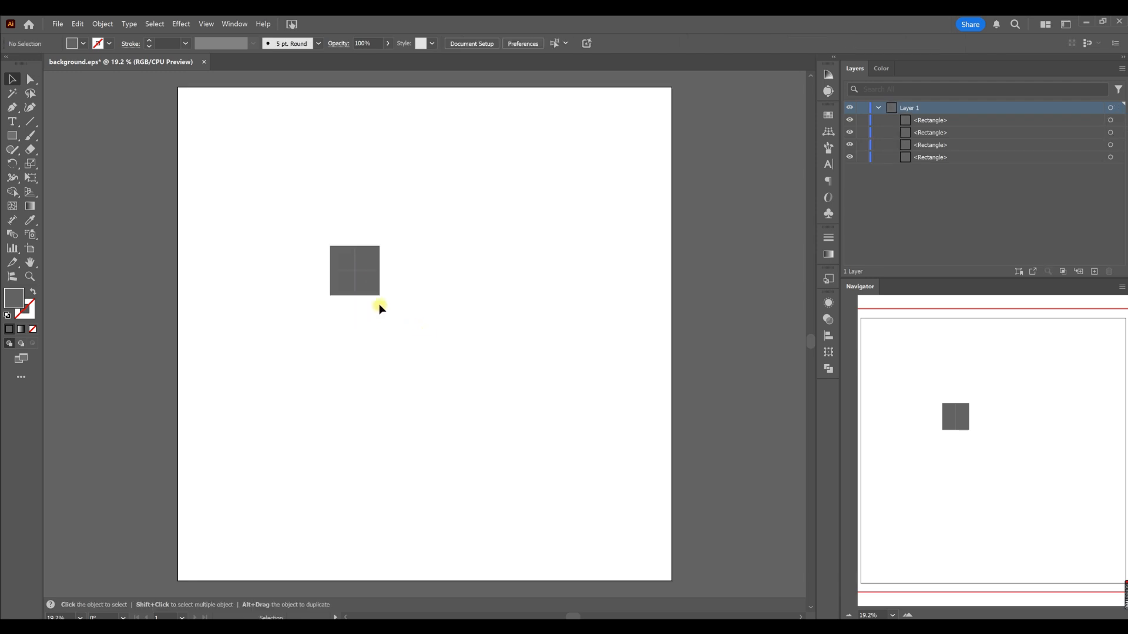
pyautogui.keyDown('shift'); pyautogui.click(342, 284); pyautogui.keyUp('shift')
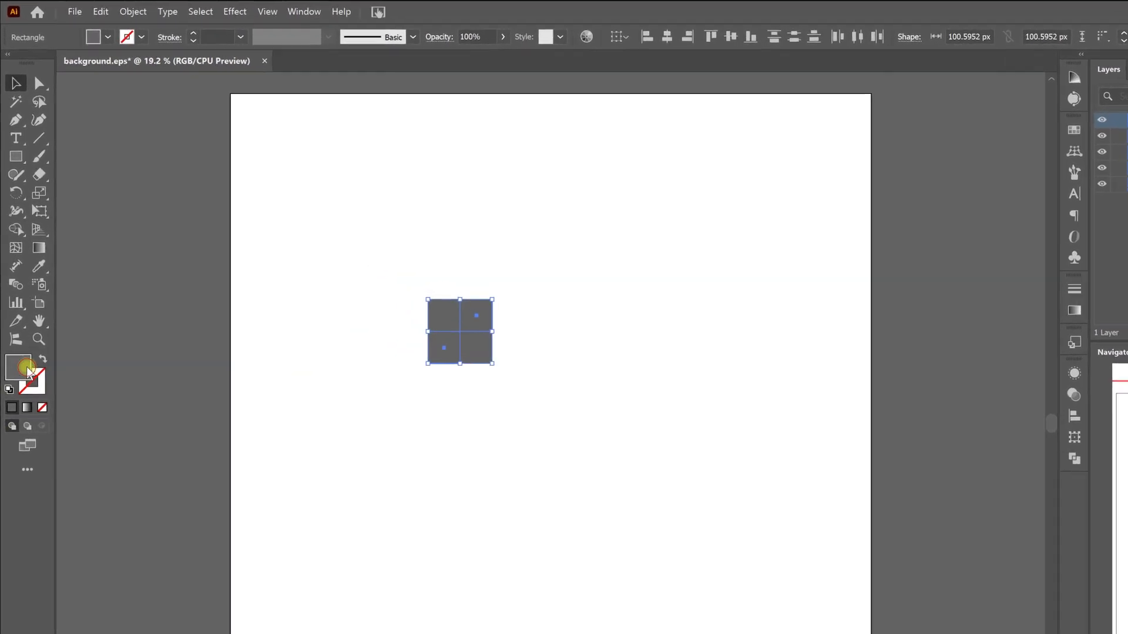
pyautogui.doubleClick(24, 322)
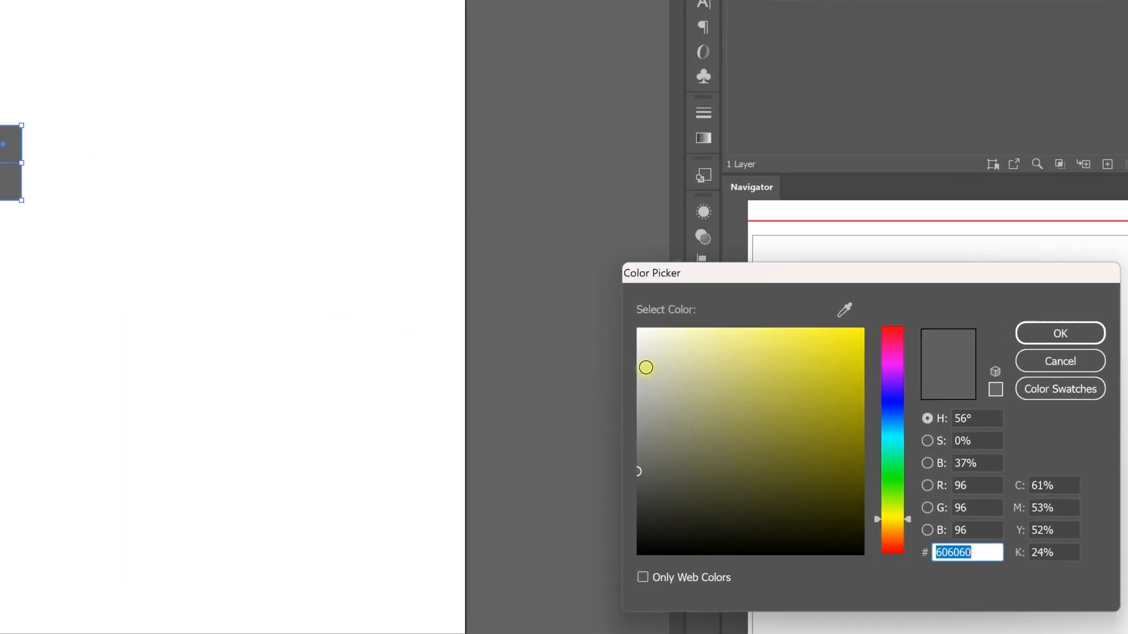
pyautogui.click(639, 367)
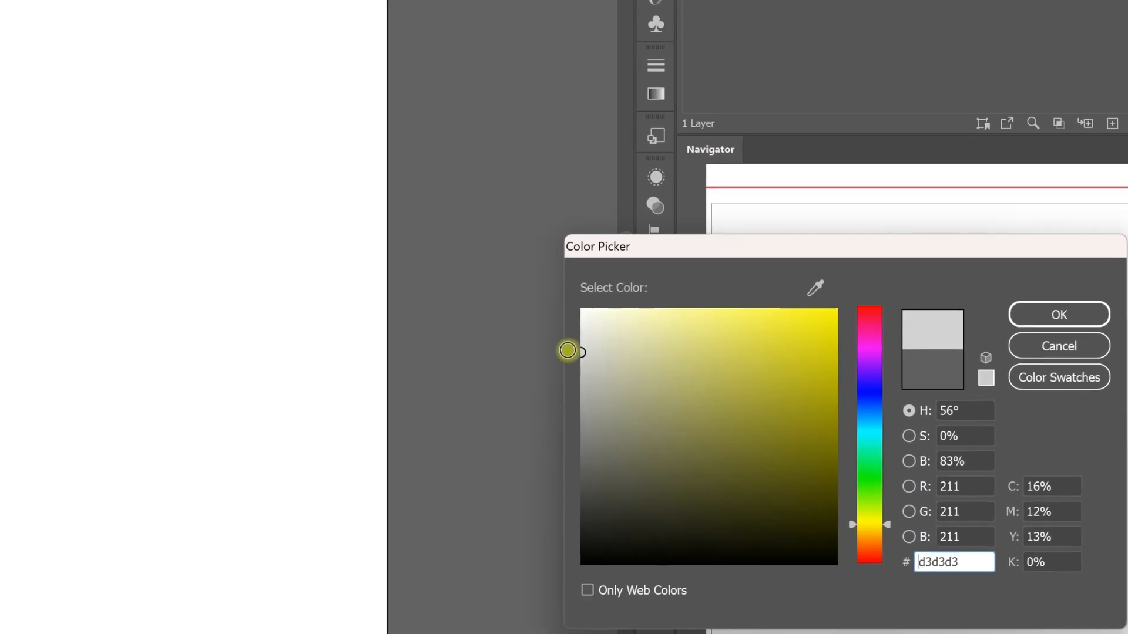
pyautogui.click(1052, 333)
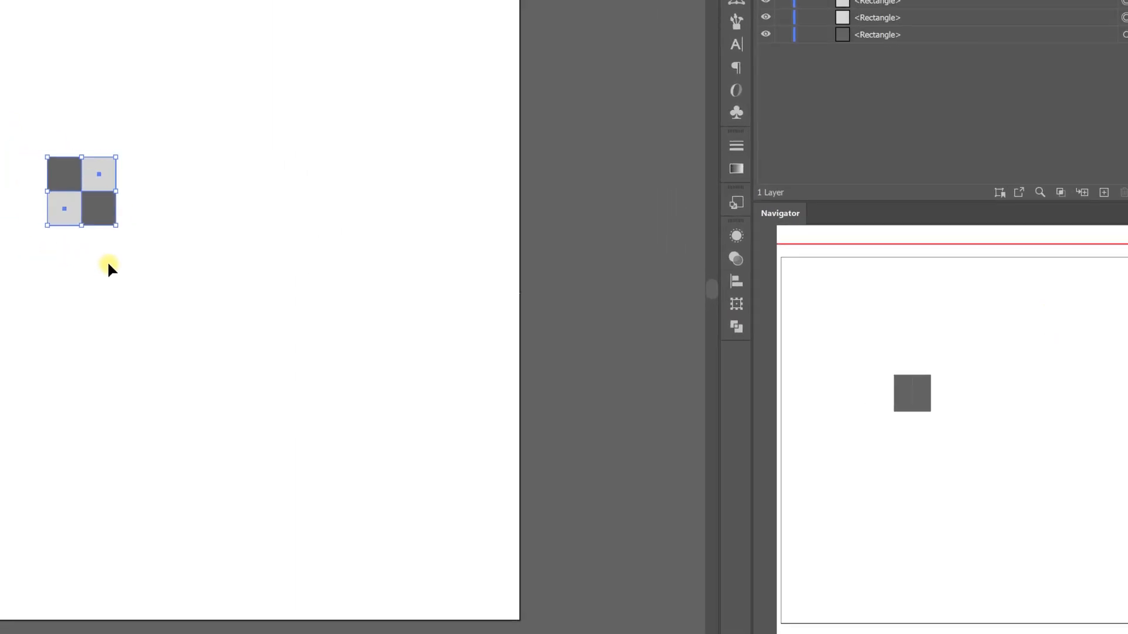
pyautogui.click(96, 261)
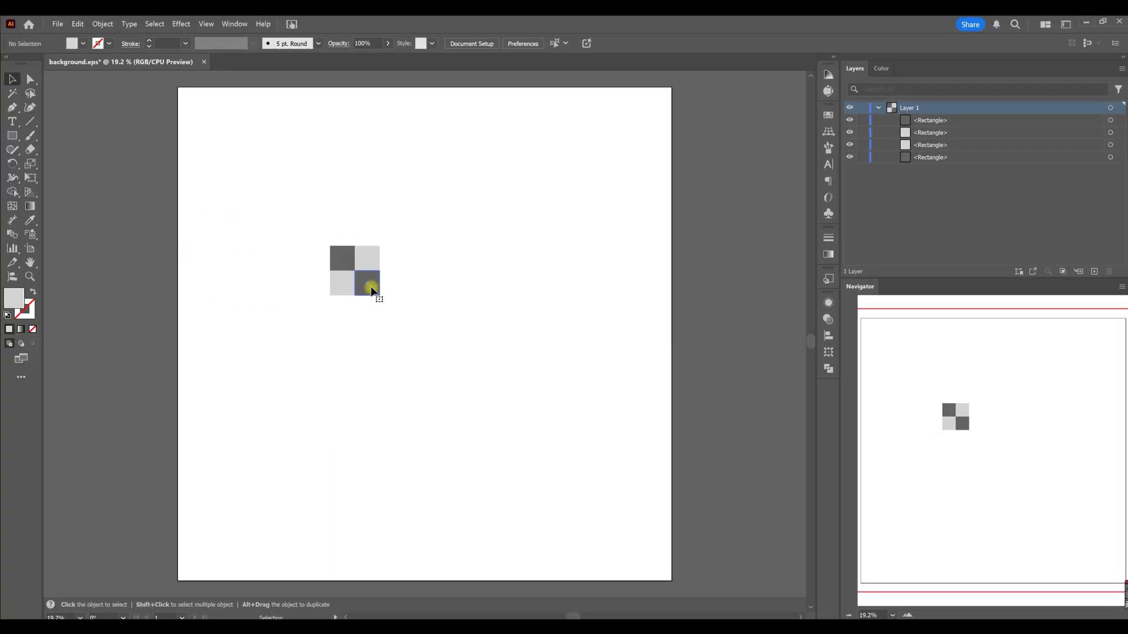
# - Recolour the two dark squares by sampling the light grey with the Eyedropper and picking a slightly darker neutral grey
pyautogui.click(370, 288)
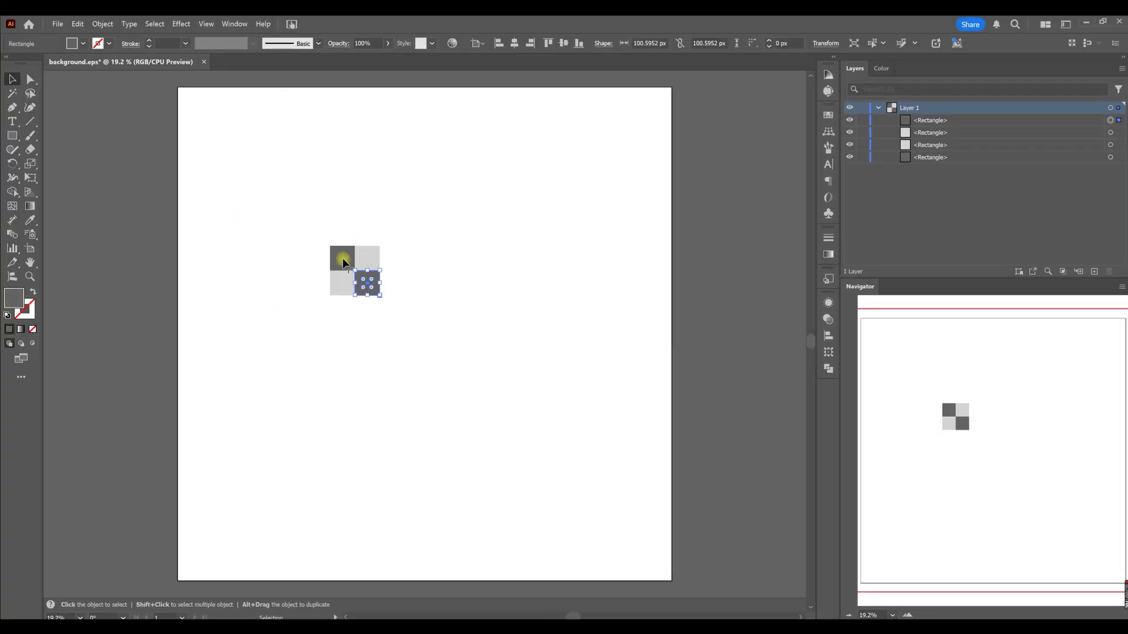
pyautogui.keyDown('shift'); pyautogui.click(343, 259); pyautogui.keyUp('shift')
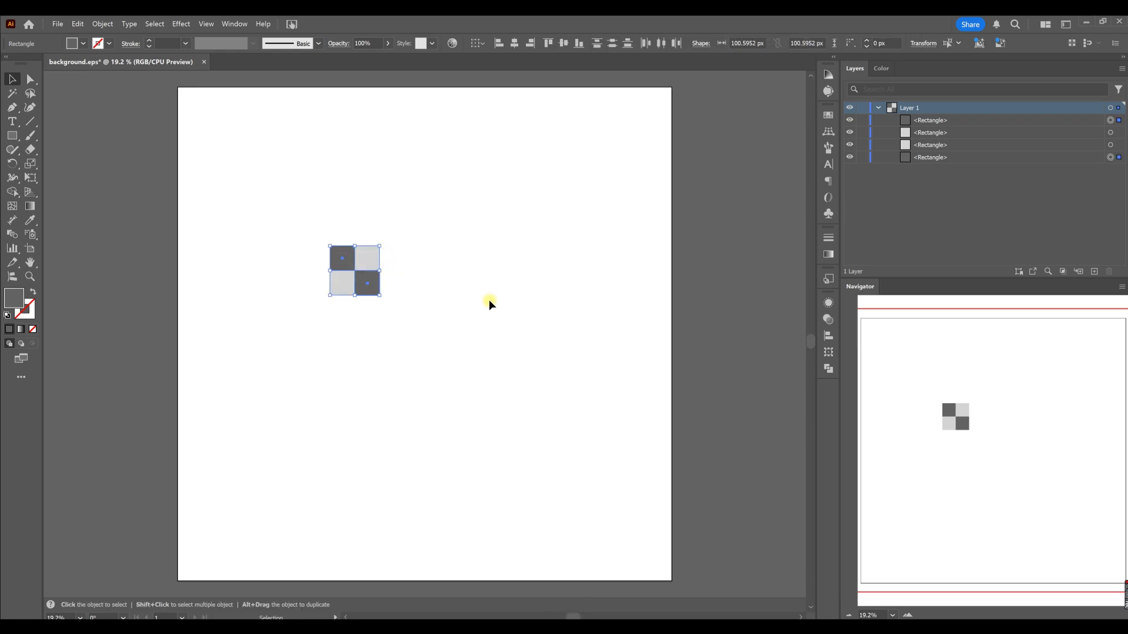
pyautogui.press('i')
pyautogui.click(370, 263)
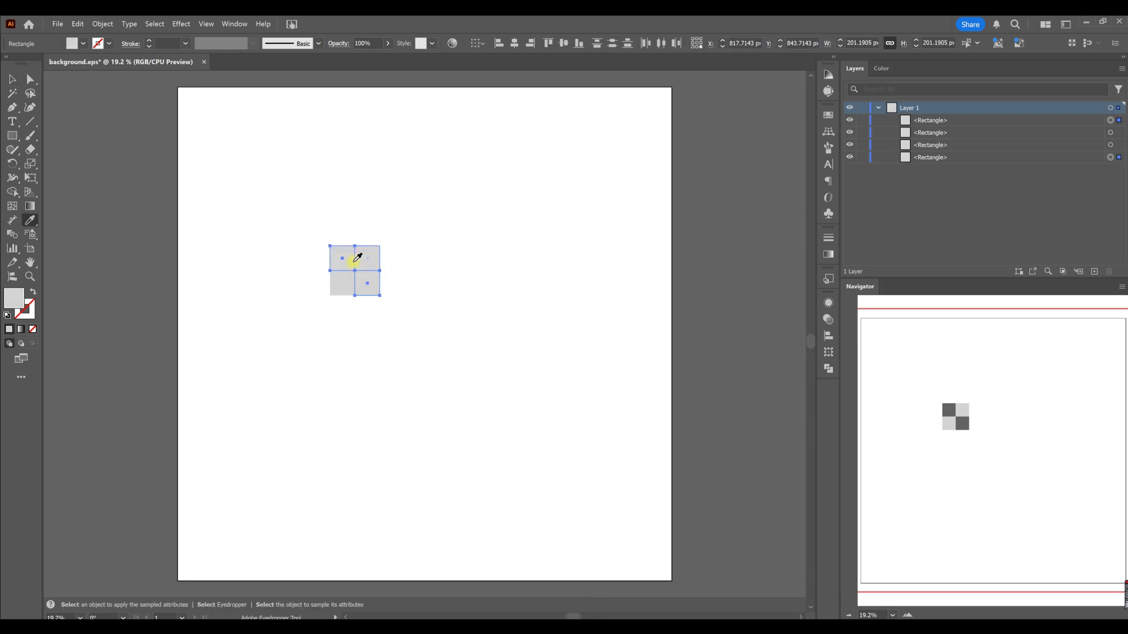
pyautogui.doubleClick(12, 299)
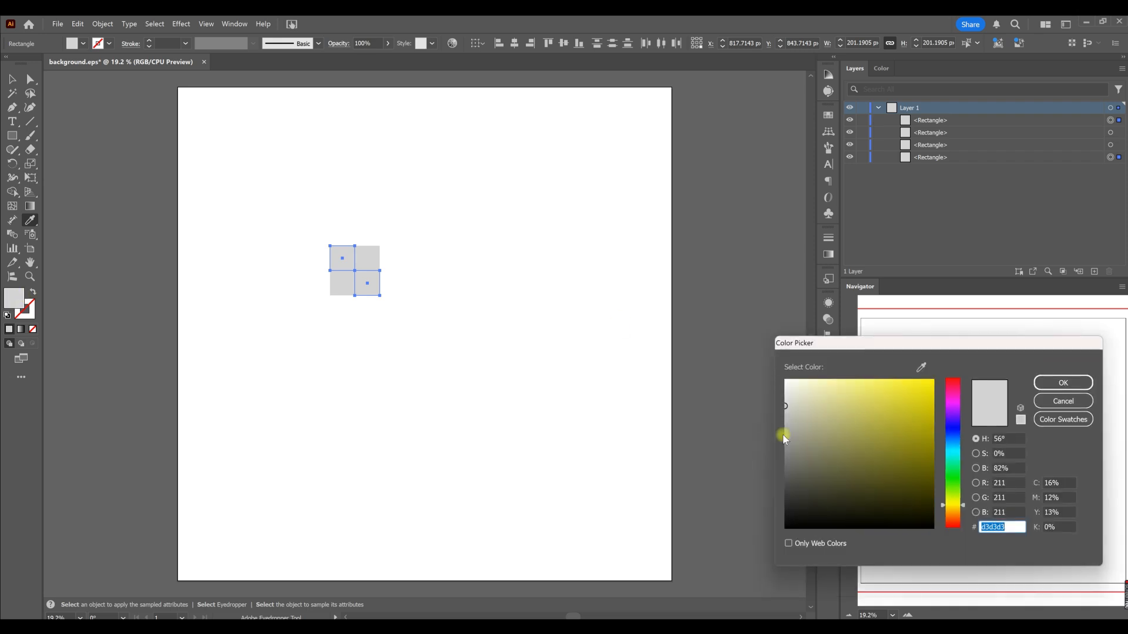
pyautogui.click(784, 417)
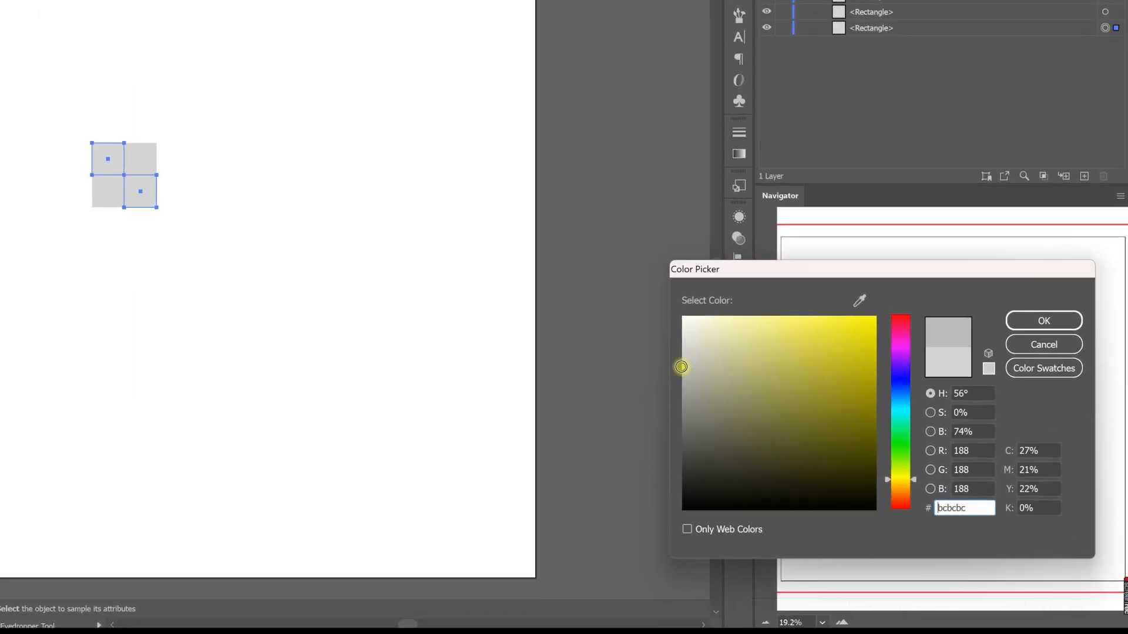
pyautogui.click(681, 374)
pyautogui.click(1044, 320)
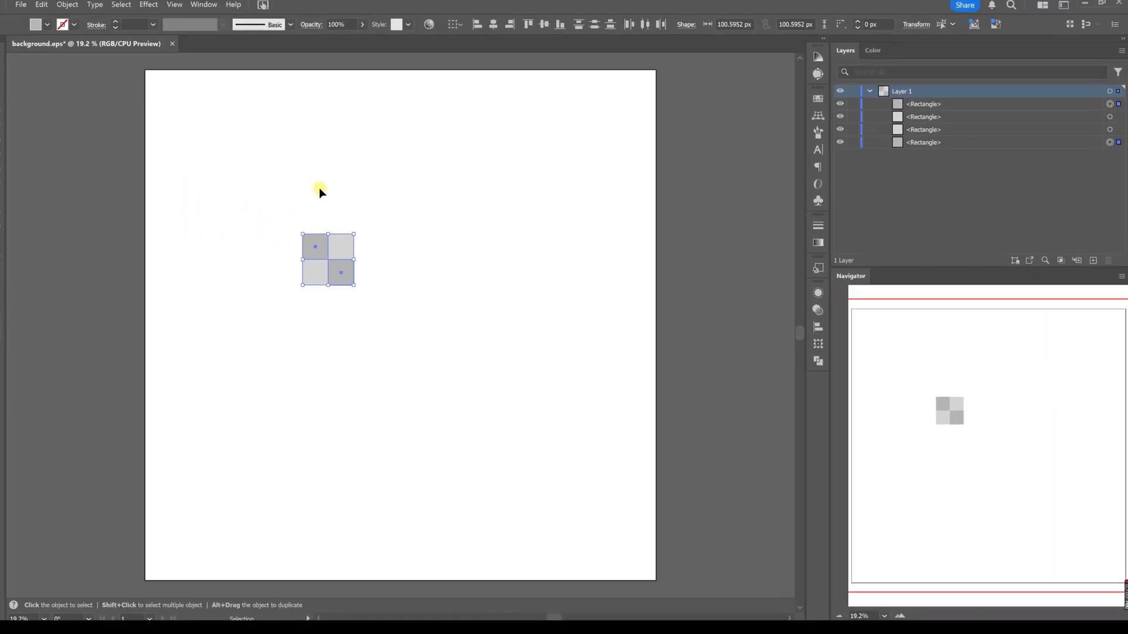
# - Group the four checker squares and add the group to the swatches as a pattern
pyautogui.moveTo(424, 343); pyautogui.dragTo(425, 343)
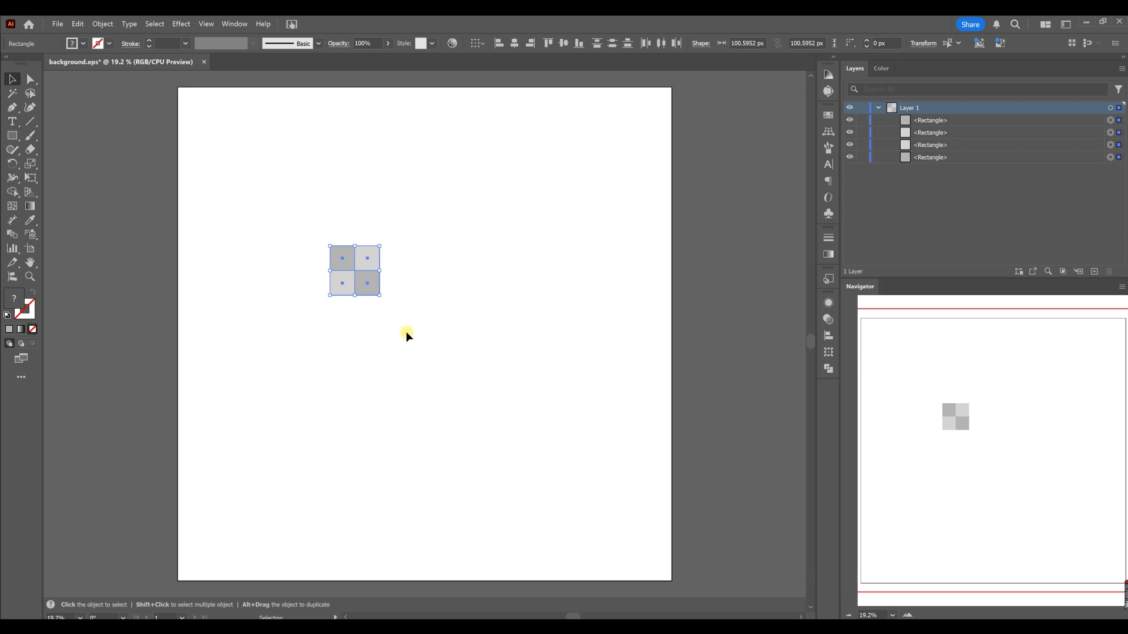
pyautogui.hotkey('ctrl', 'g')
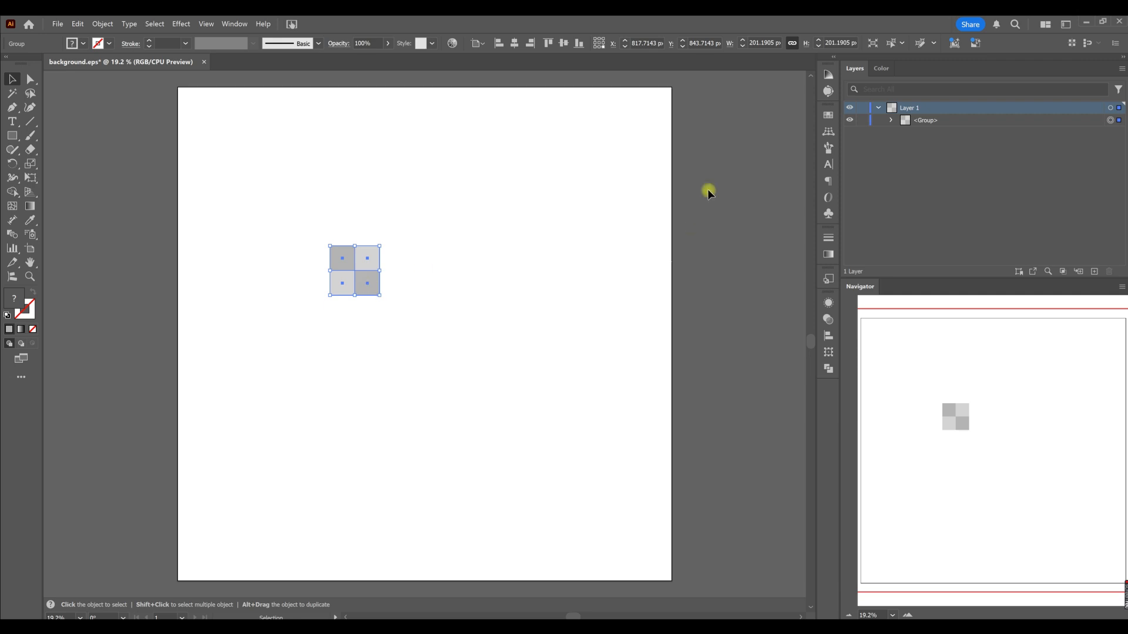
pyautogui.click(830, 116)
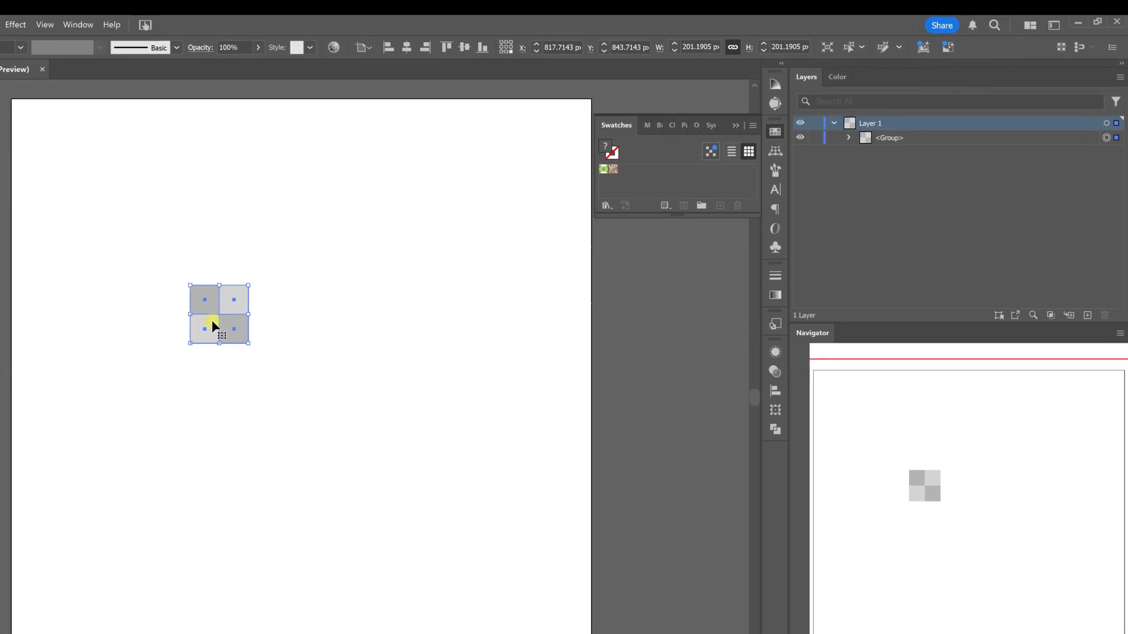
pyautogui.moveTo(192, 326); pyautogui.dragTo(636, 184)
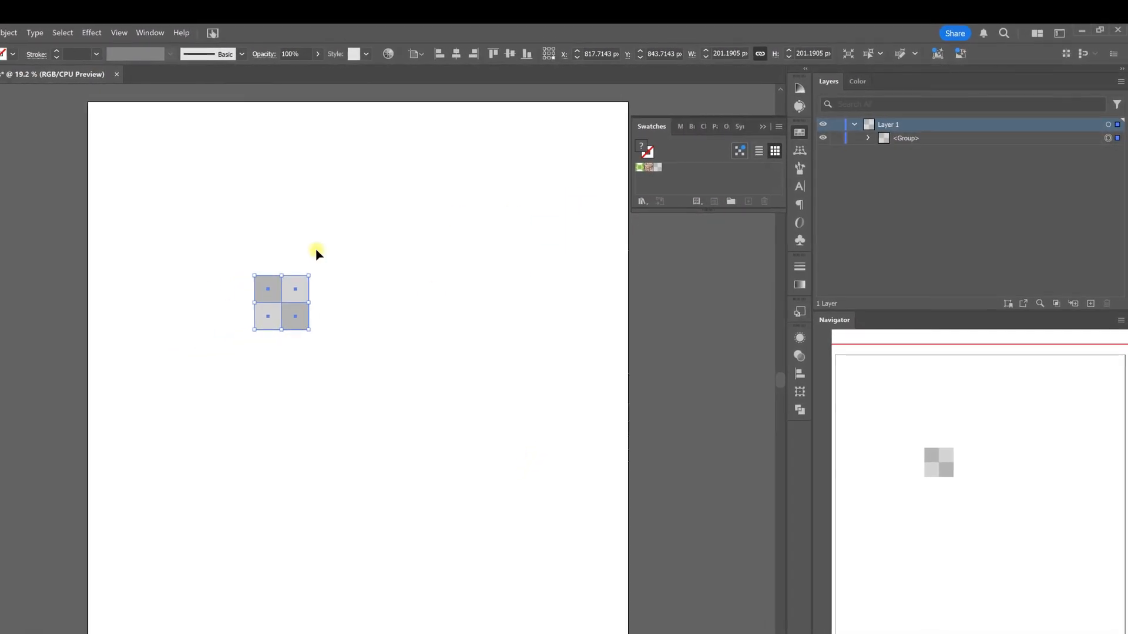
# - Move the checker group off the artboard to the empty area on its left
pyautogui.moveTo(314, 319); pyautogui.dragTo(84, 221)
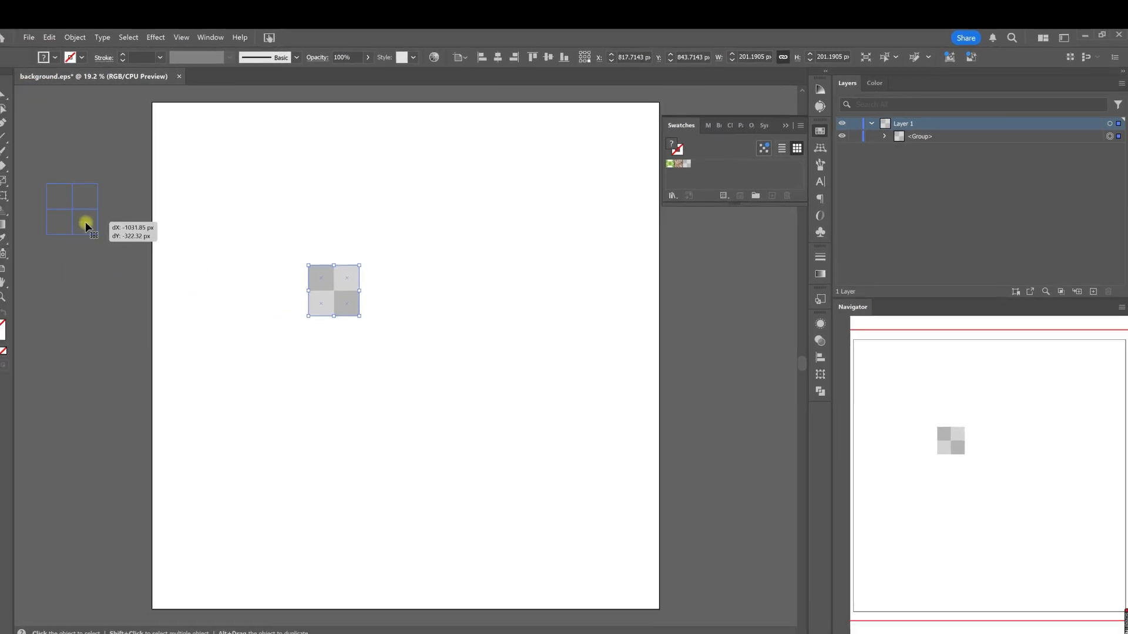
pyautogui.click(525, 319)
pyautogui.scroll(-1, 525, 319)
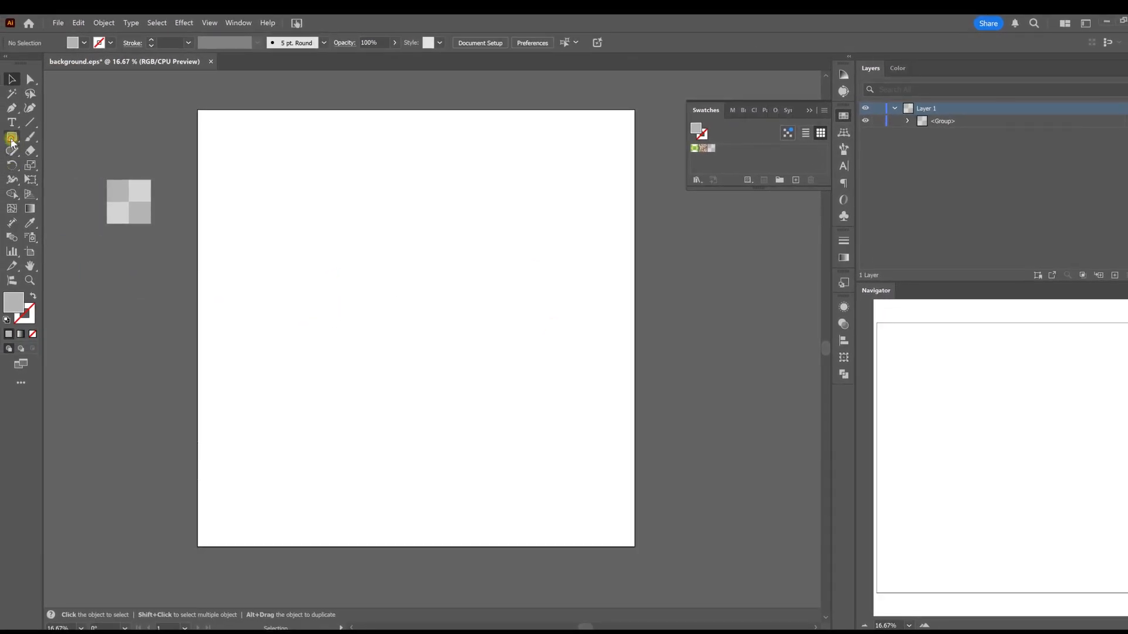
# - Draw a 2000 px square rectangle covering the artboard and fill it with the new checker pattern swatch
pyautogui.click(3, 152)
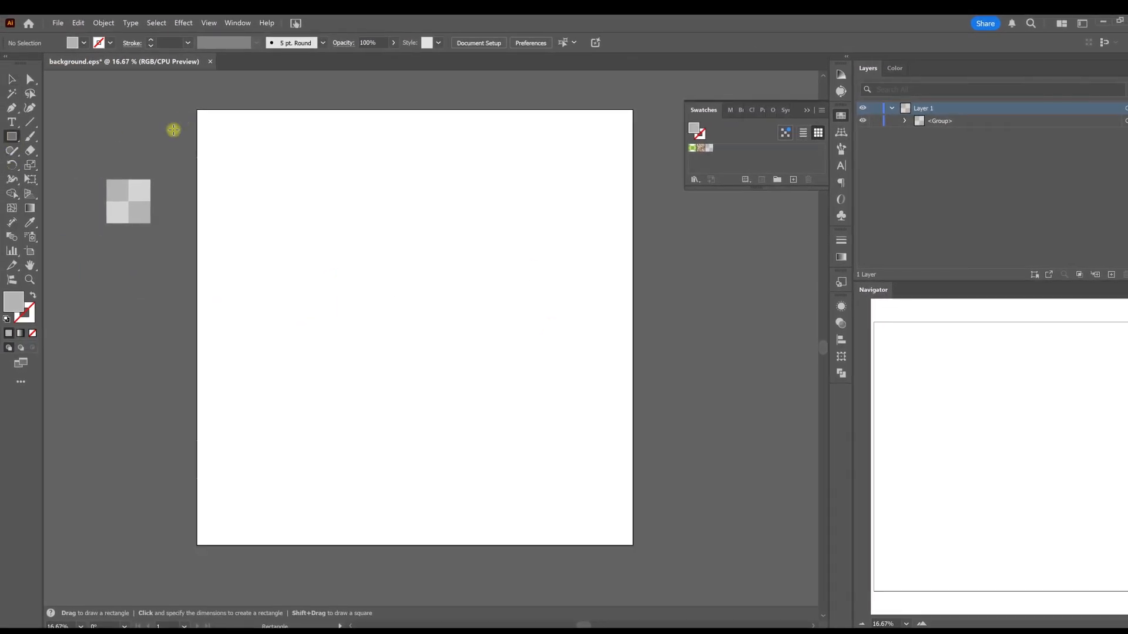
pyautogui.moveTo(195, 110); pyautogui.dragTo(624, 532)
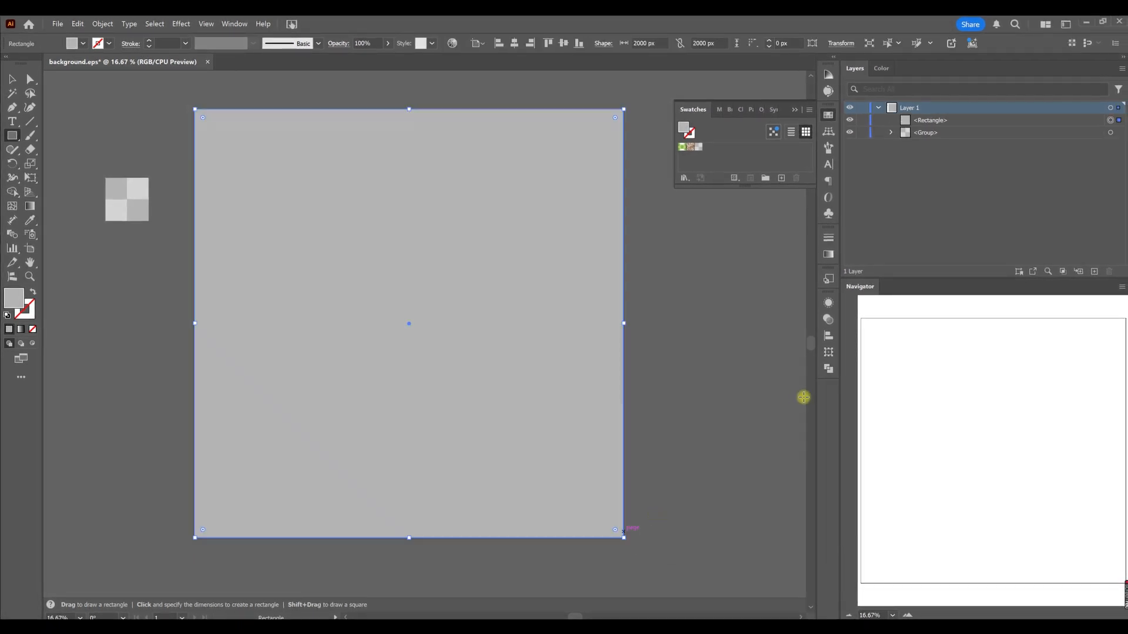
pyautogui.click(699, 147)
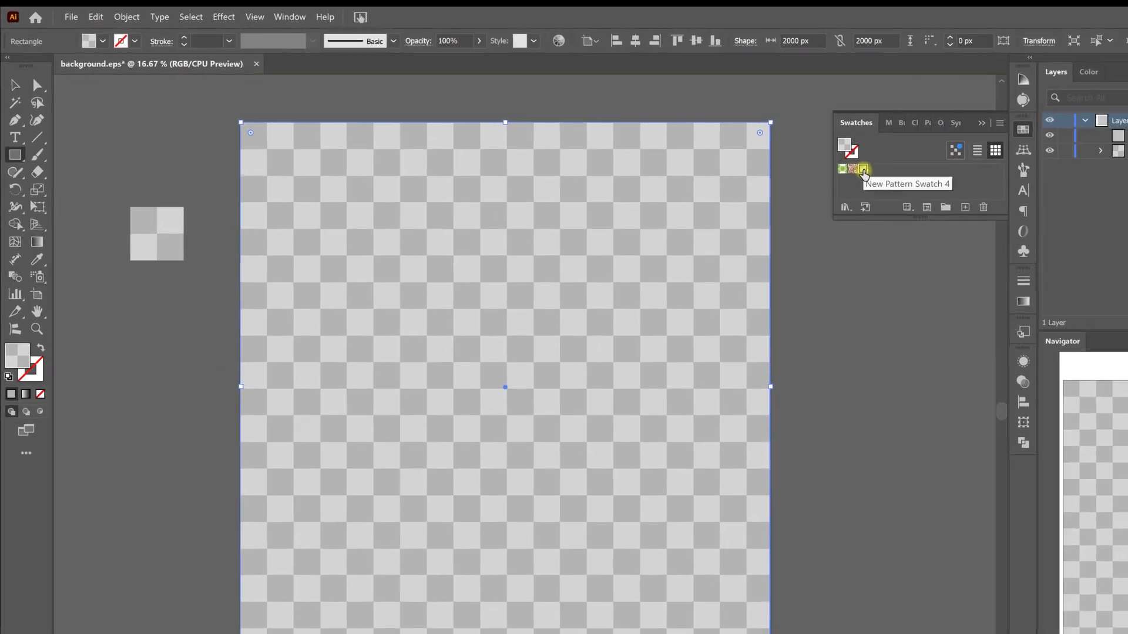
# - Edit the checker pattern swatch, scaling its four squares down to about 50.3 px each and enabling Size Tile to Art
pyautogui.doubleClick(699, 148)
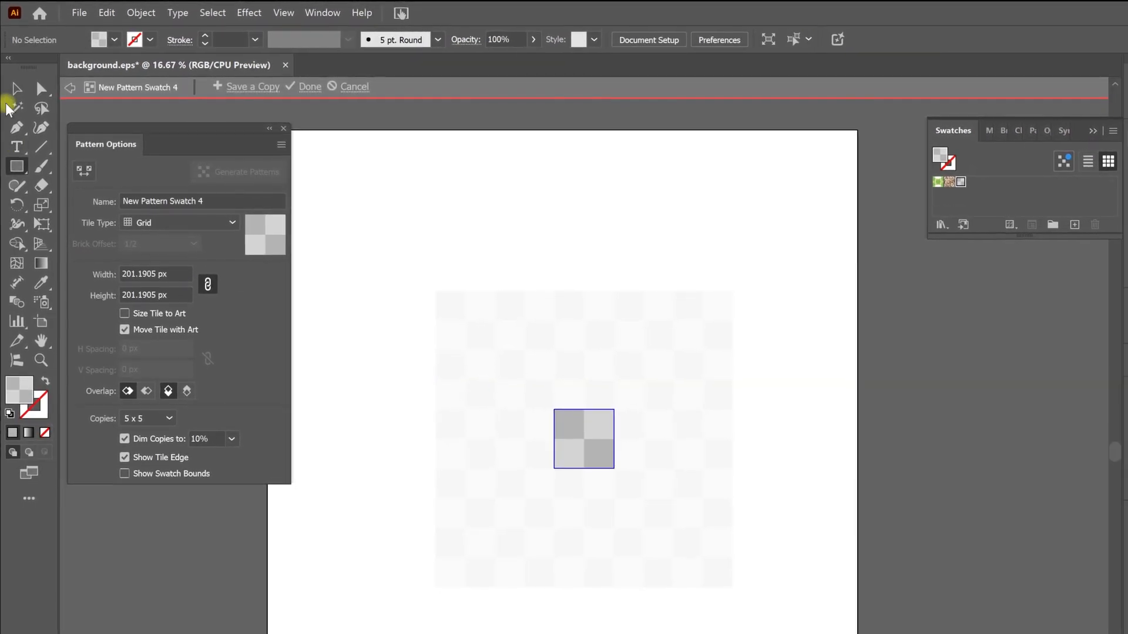
pyautogui.click(16, 88)
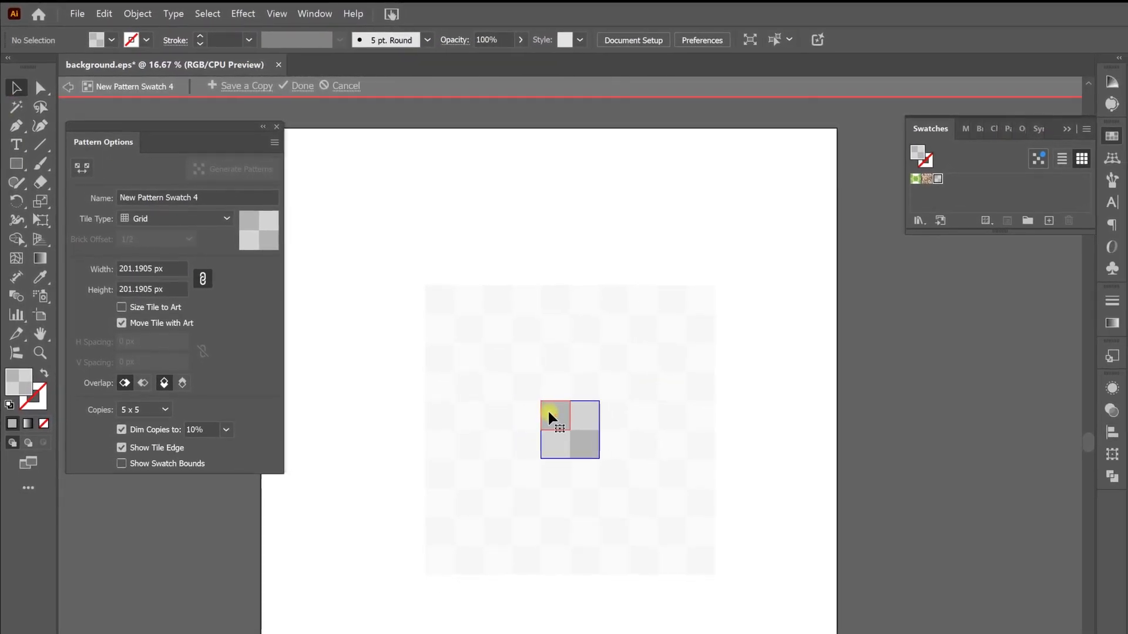
pyautogui.click(549, 416)
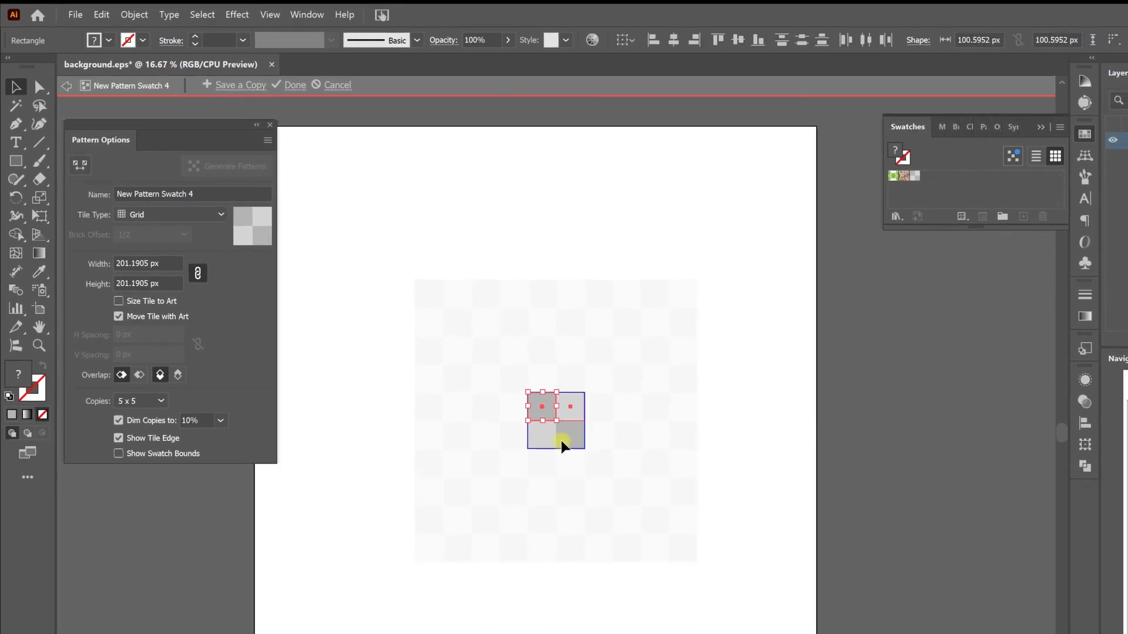
pyautogui.keyDown('shift'); pyautogui.click(562, 440); pyautogui.keyUp('shift')
pyautogui.keyDown('shift'); pyautogui.click(544, 441); pyautogui.keyUp('shift')
pyautogui.moveTo(585, 420); pyautogui.dragTo(557, 456)
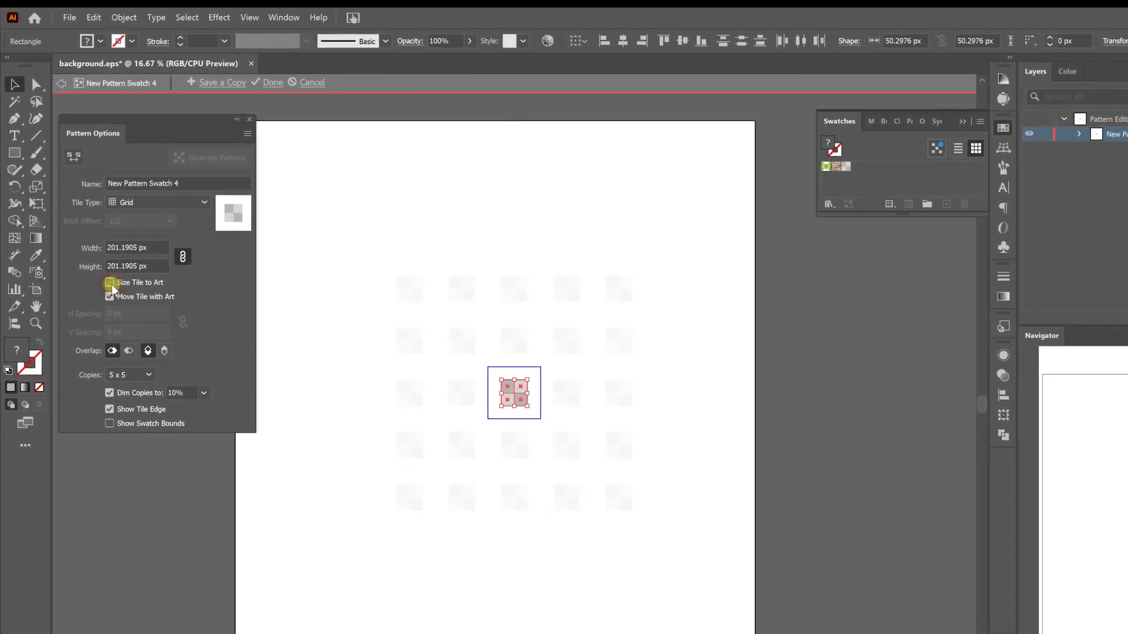
pyautogui.click(111, 284)
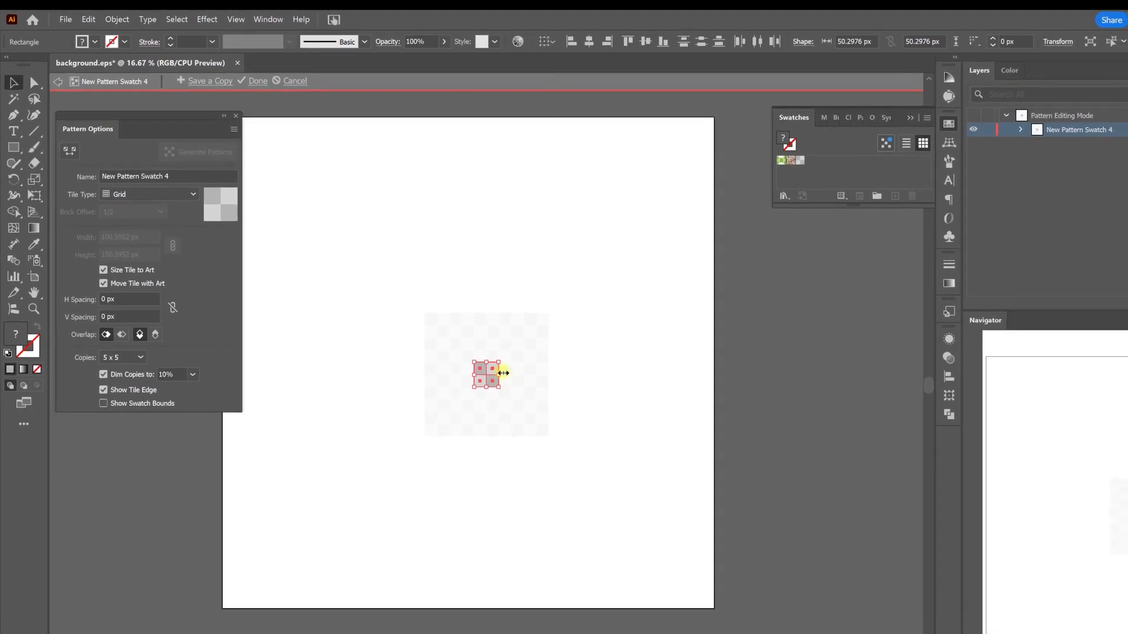
# - Resize the pattern's squares to about 55.1 px each and finish editing the pattern
pyautogui.moveTo(502, 376); pyautogui.dragTo(537, 374)
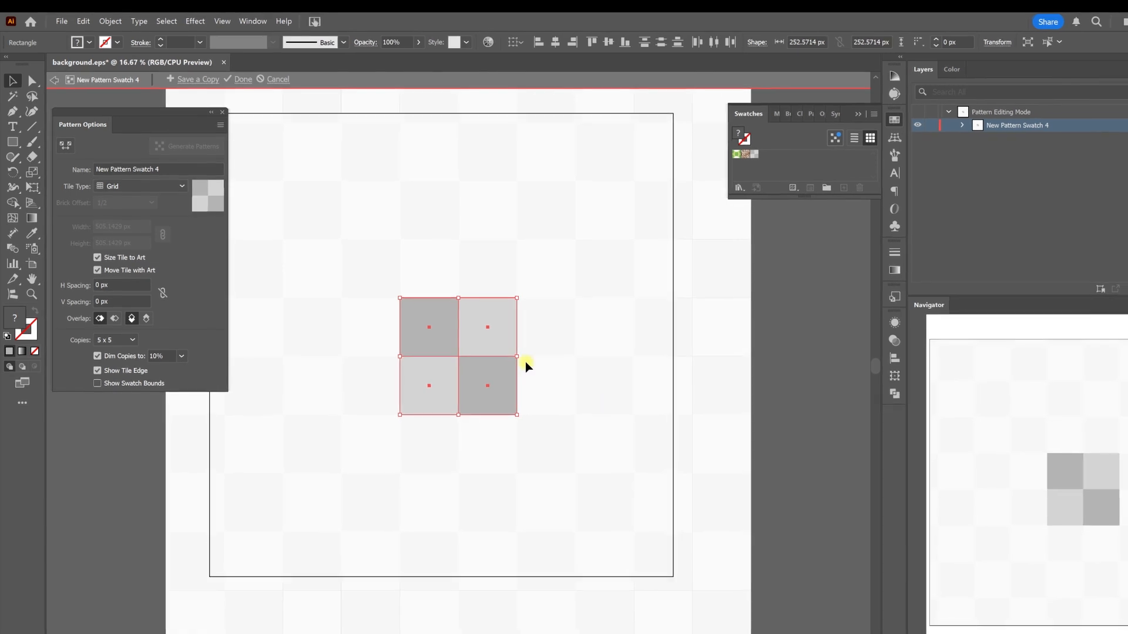
pyautogui.moveTo(512, 356); pyautogui.dragTo(446, 353)
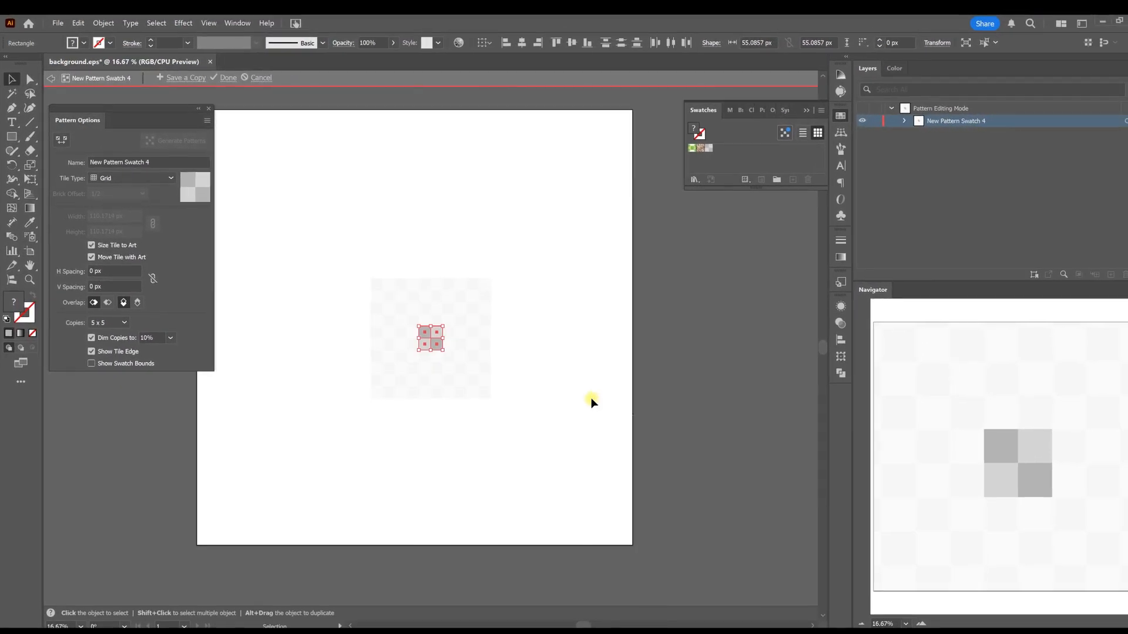
pyautogui.click(225, 78)
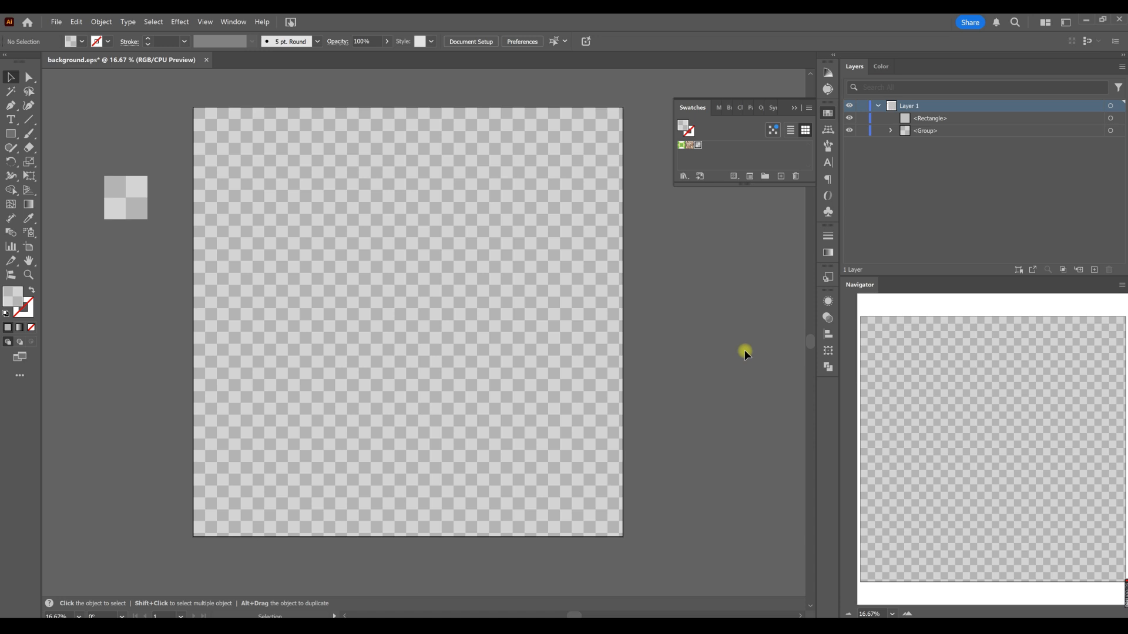
# - Draw a second rectangle of about 2000 px over the artboard and fill it with a linear white-to-black gradient at 90°
pyautogui.click(826, 113)
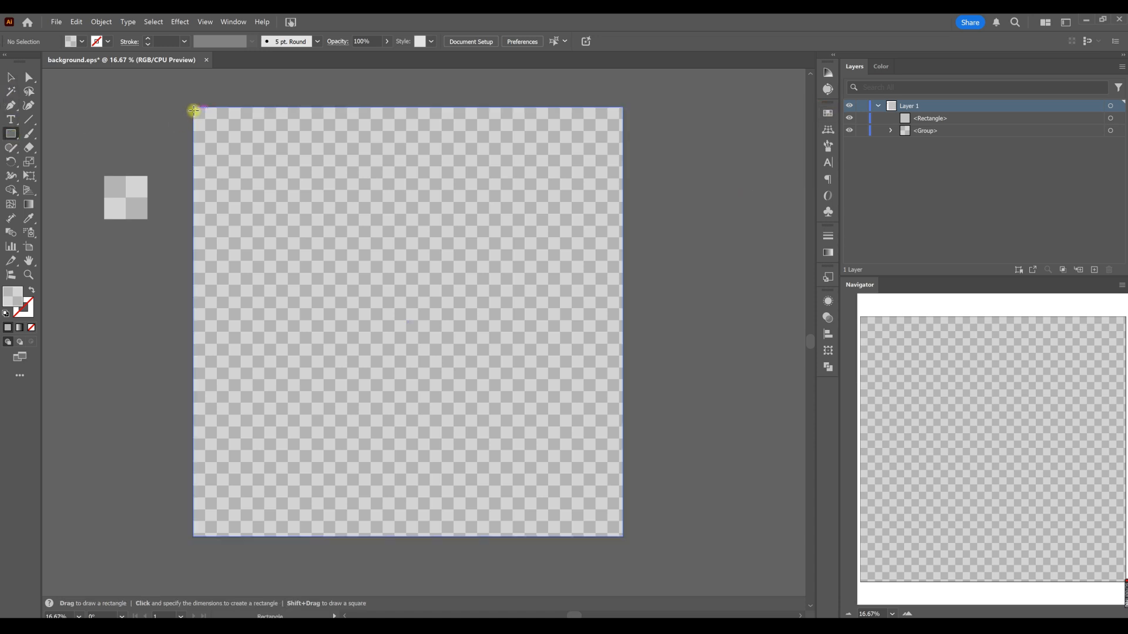
pyautogui.moveTo(194, 108); pyautogui.dragTo(669, 526)
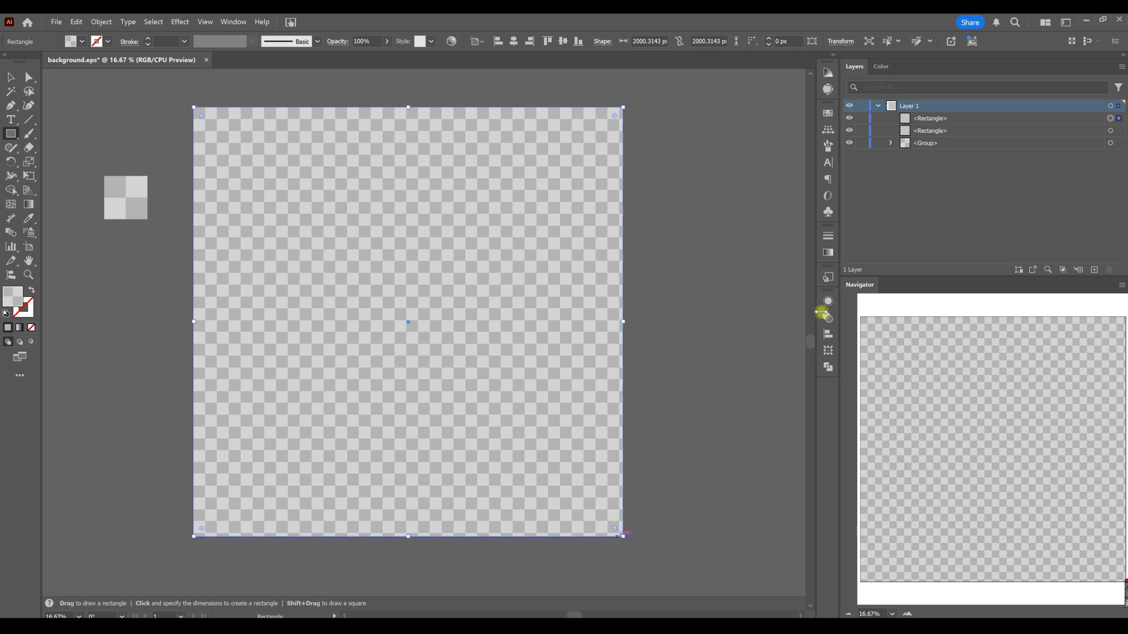
pyautogui.click(828, 254)
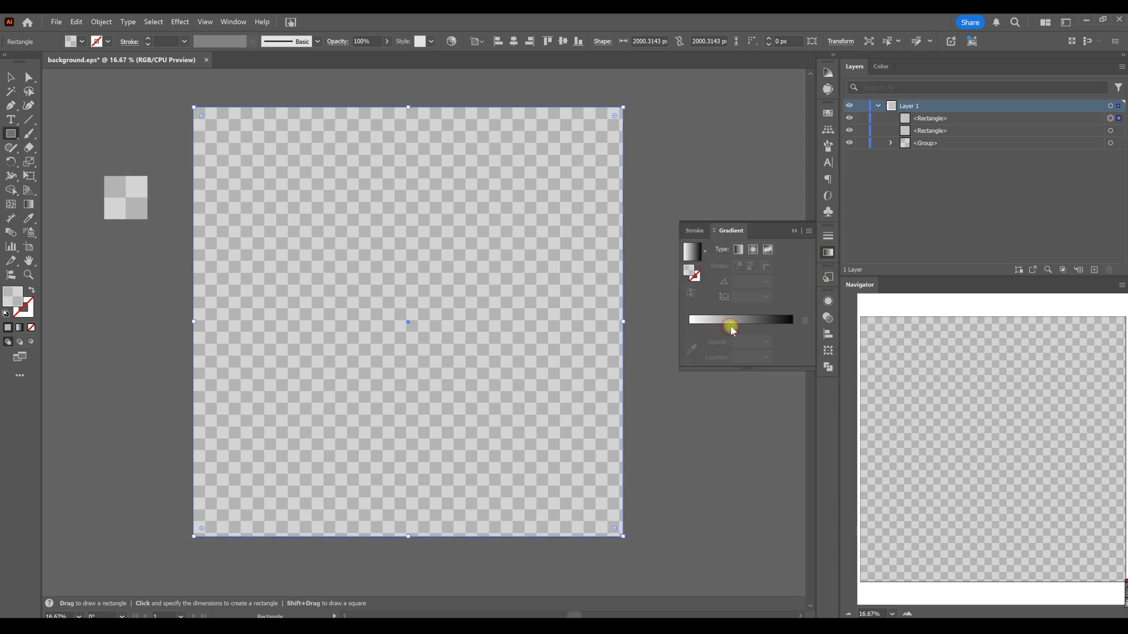
pyautogui.click(730, 328)
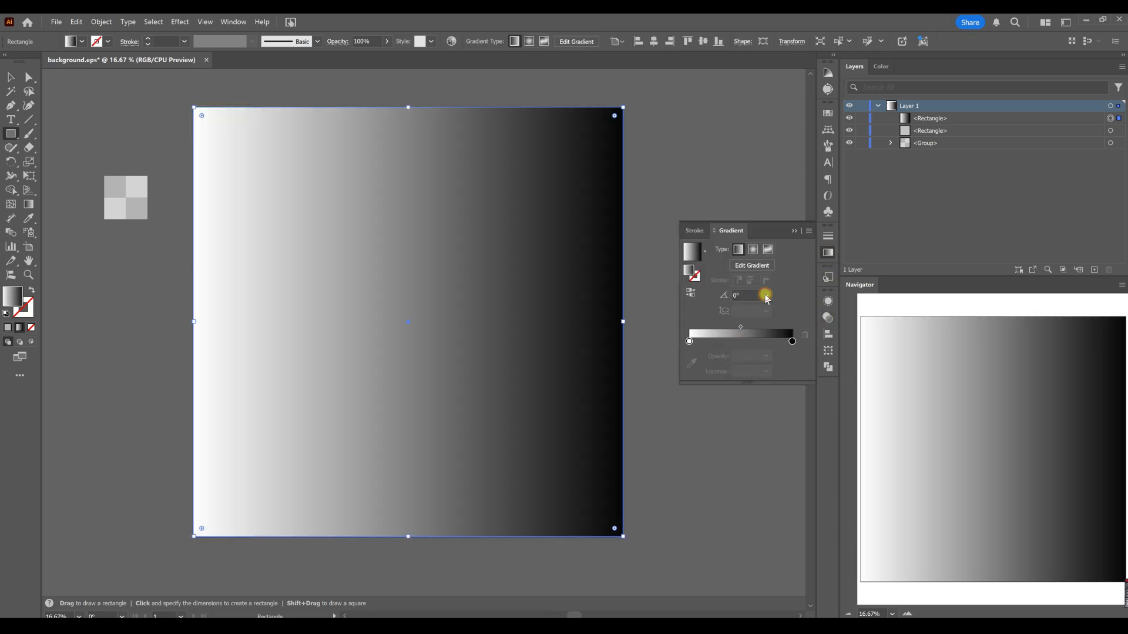
pyautogui.click(766, 295)
pyautogui.click(780, 359)
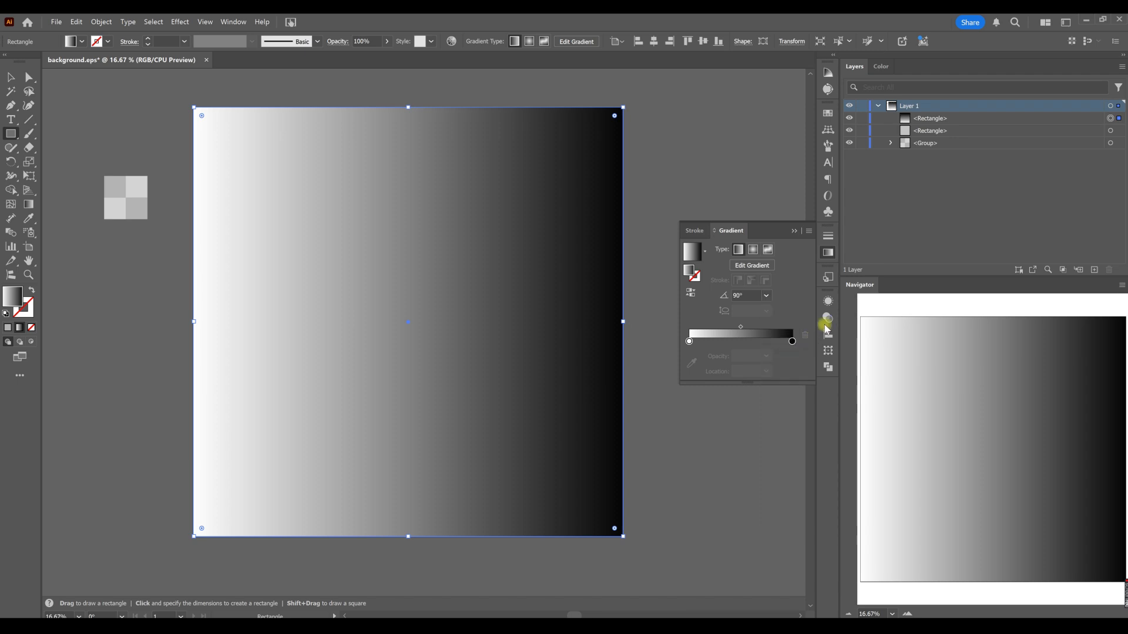
# - Set the blend mode of the top gradient rectangle to Multiply
pyautogui.click(828, 318)
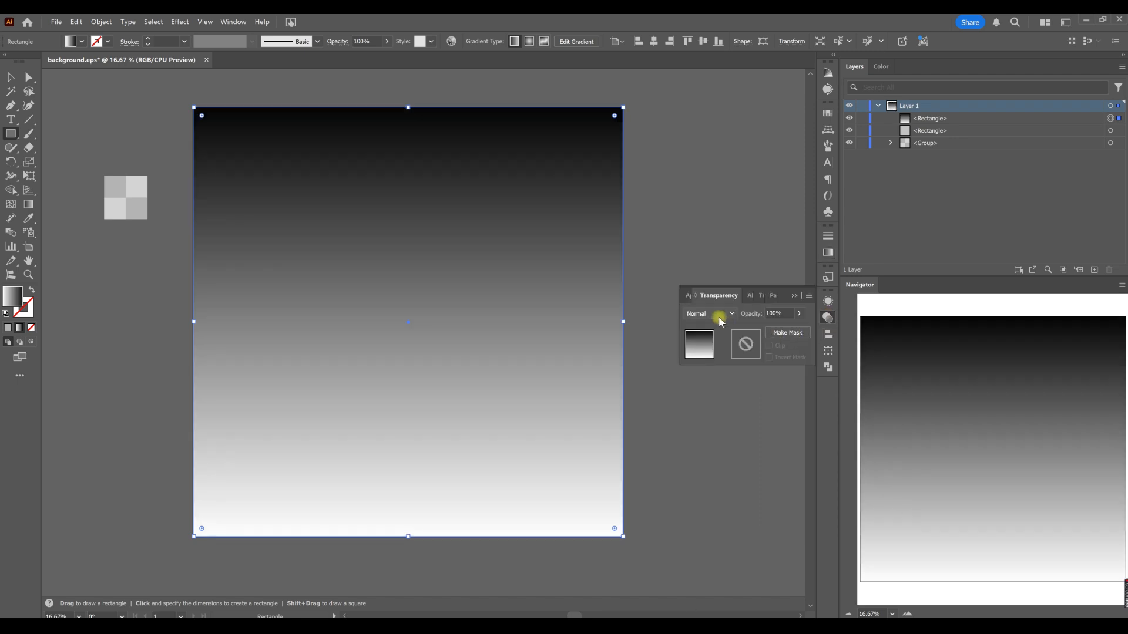
pyautogui.click(727, 320)
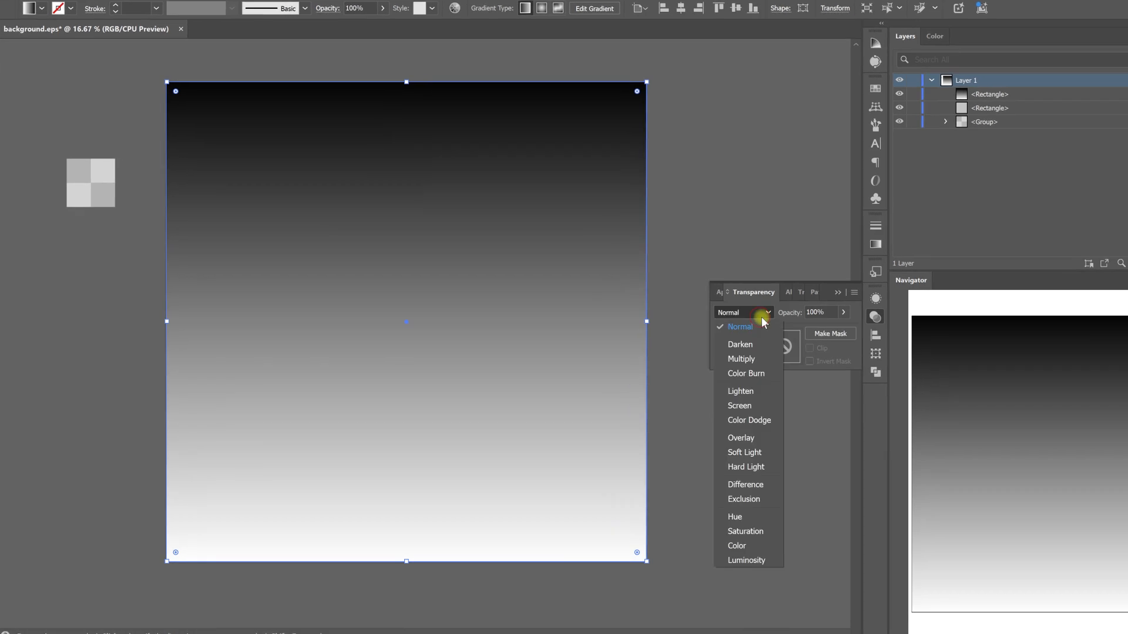
pyautogui.click(749, 359)
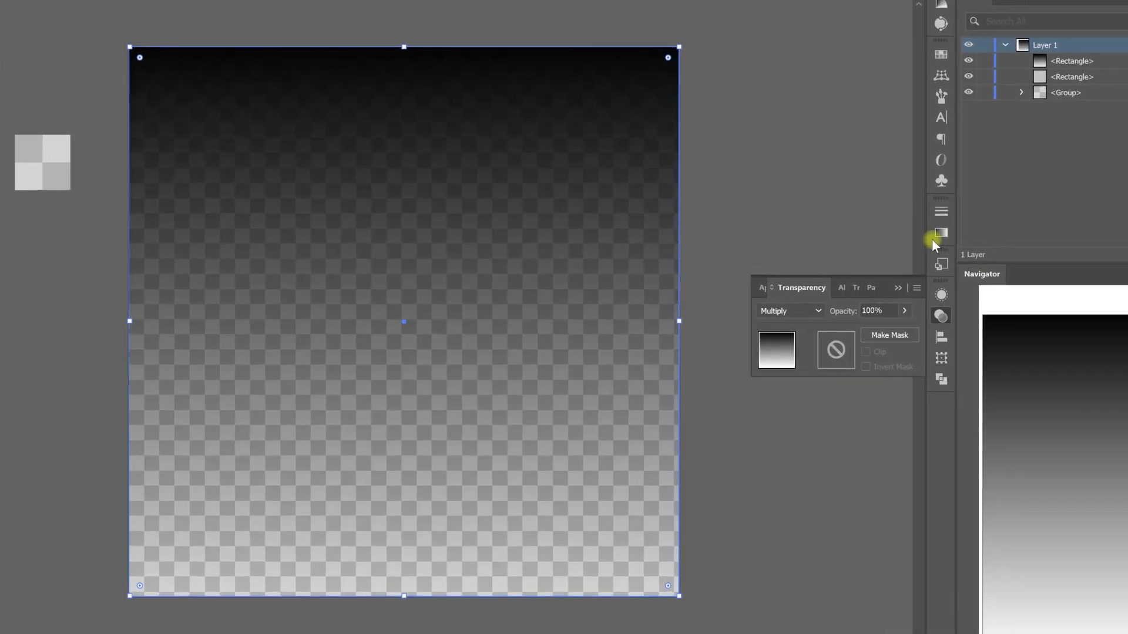
# - Reverse the rectangle's gradient, remove its black stop and move a new dark grey stop to the 0% location, leaving the rectangle deselected
pyautogui.click(939, 234)
pyautogui.click(770, 292)
pyautogui.click(828, 351)
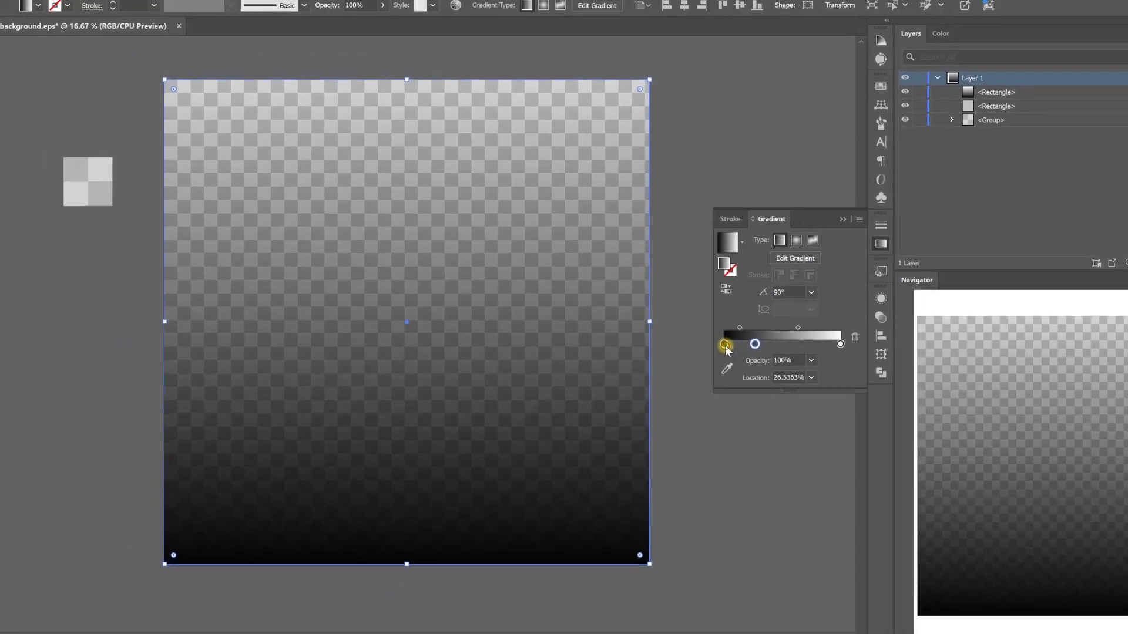
pyautogui.moveTo(727, 345); pyautogui.dragTo(727, 383)
pyautogui.moveTo(757, 346); pyautogui.dragTo(706, 353)
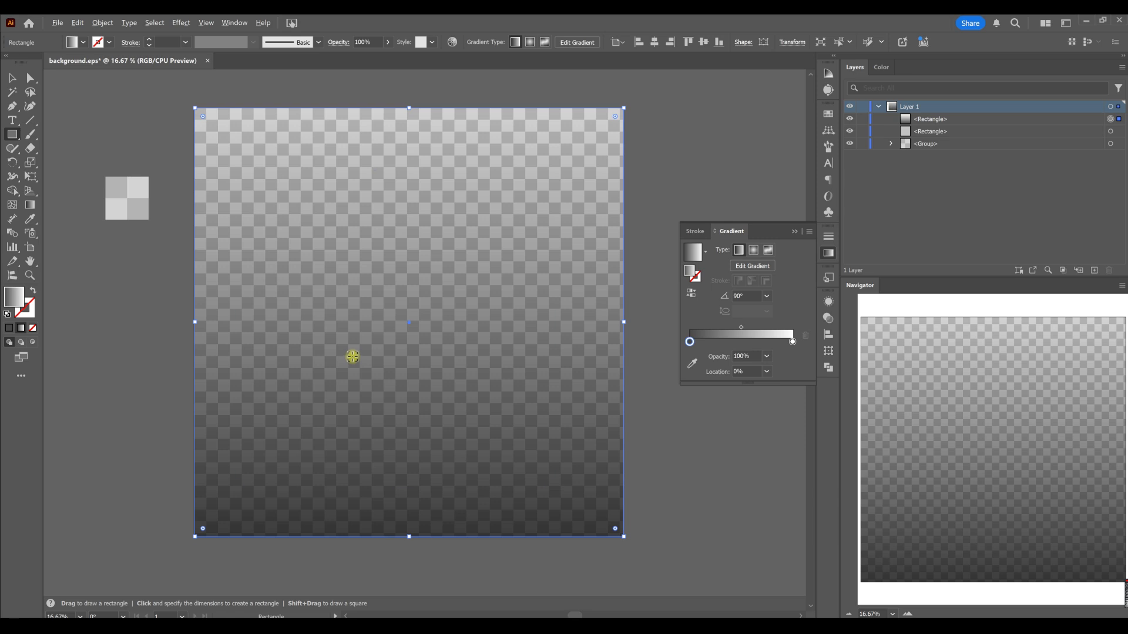
pyautogui.scroll(-2, 352, 357)
pyautogui.click(10, 91)
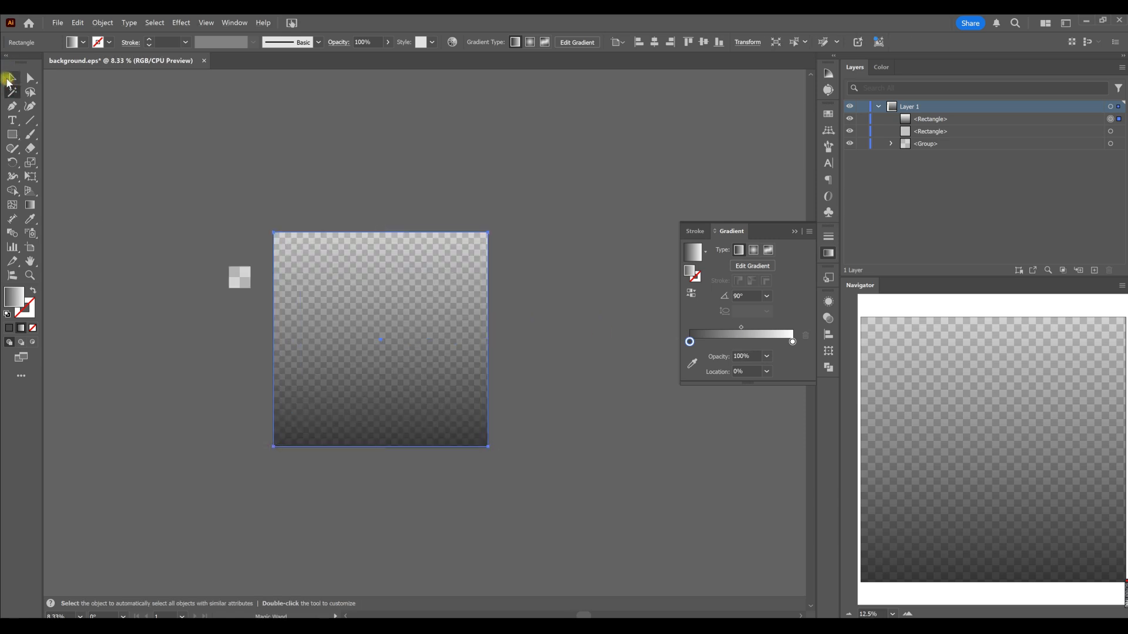
pyautogui.click(270, 131)
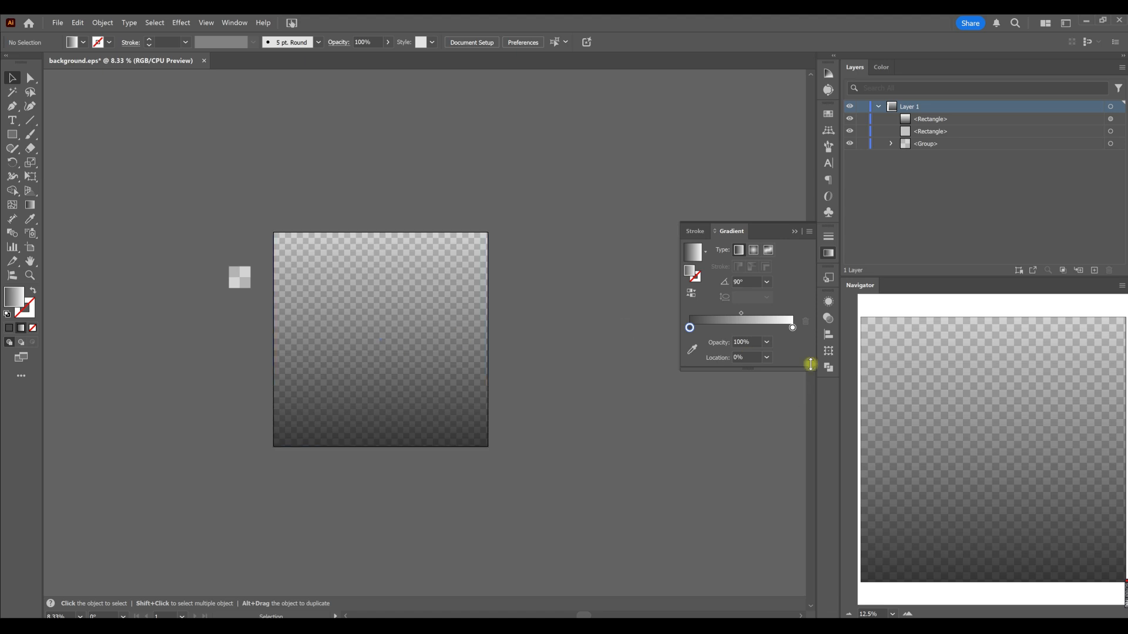
# - Set the blend mode of the top gradient rectangle to Screen at 100% opacity
pyautogui.click(833, 325)
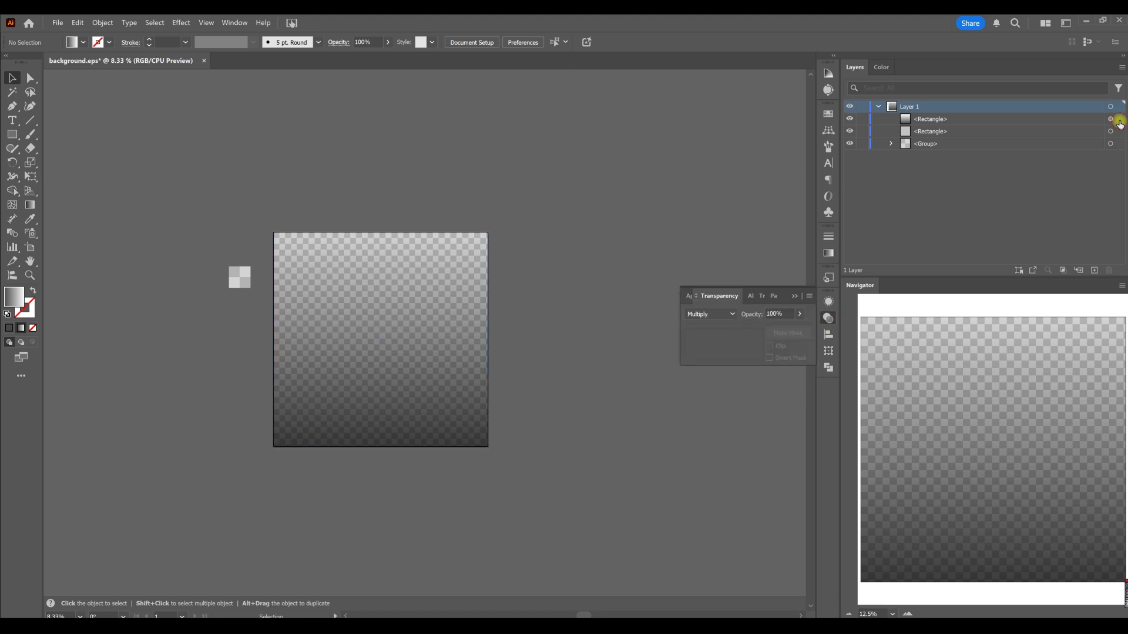
pyautogui.click(729, 316)
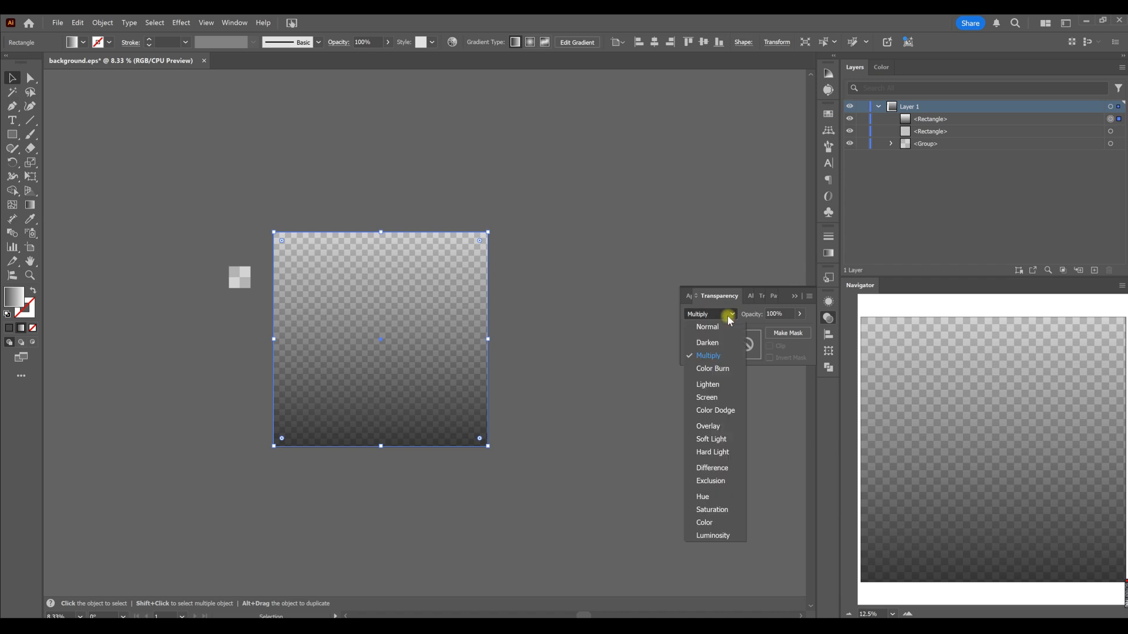
pyautogui.click(707, 399)
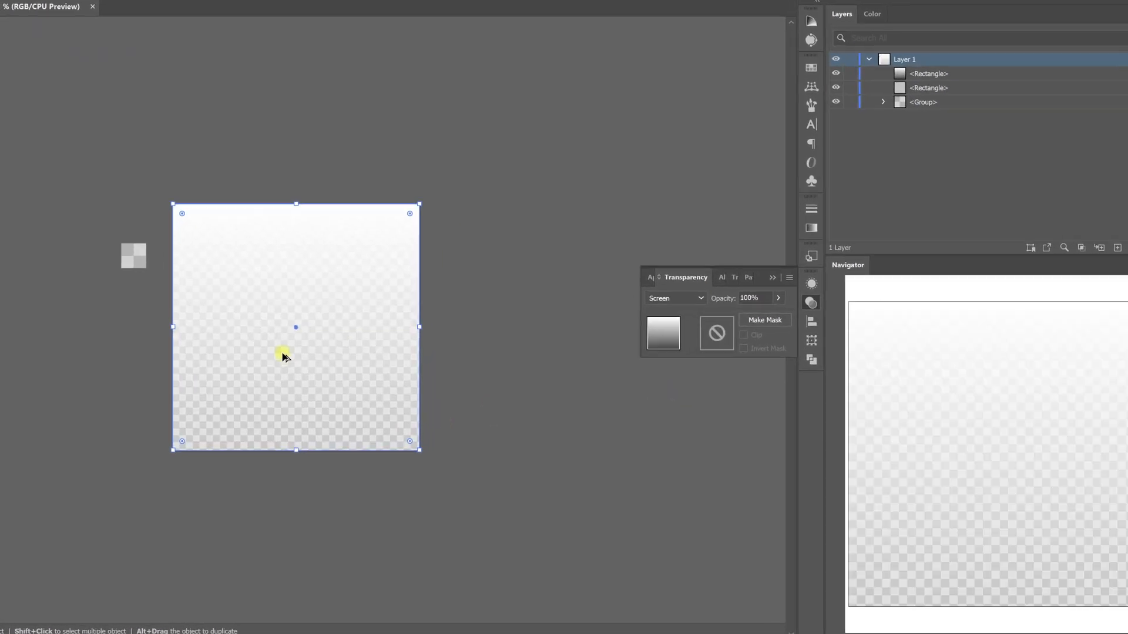
pyautogui.scroll(1, 282, 354)
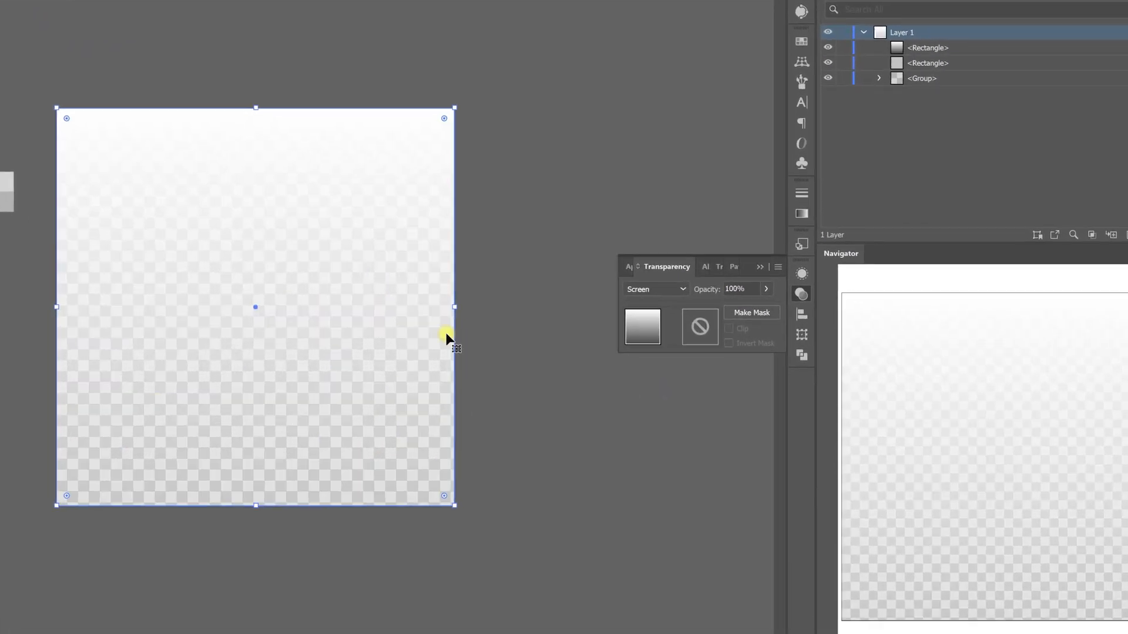
pyautogui.click(491, 221)
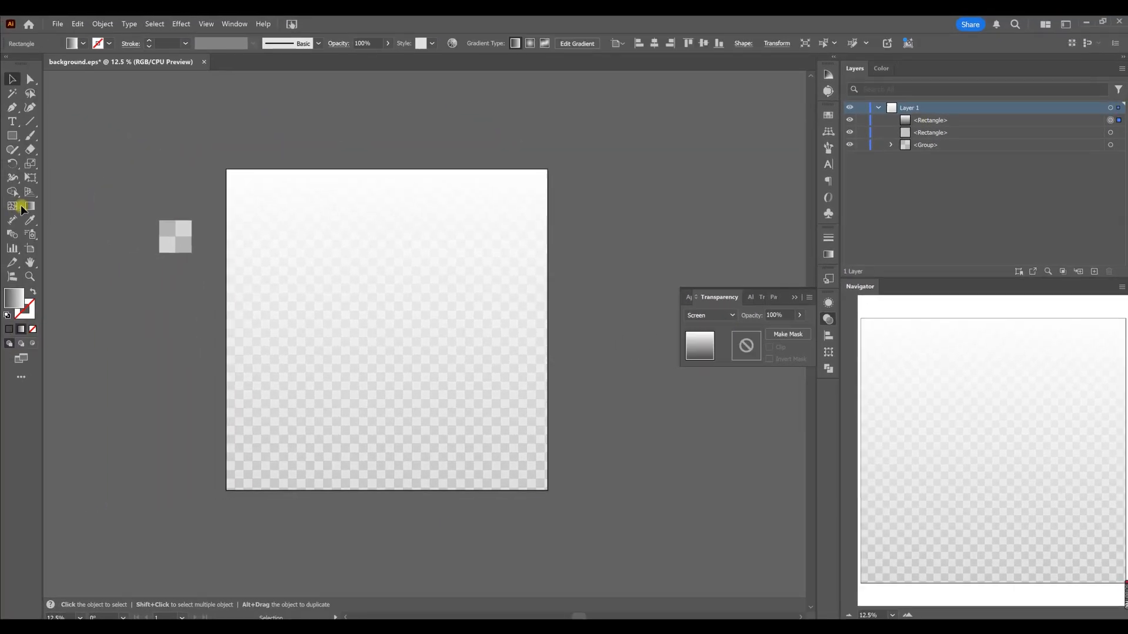
# - Redraw the gradient diagonally at -45° from the square's upper-left to lower-right corner, reverse its colours and deselect the rectangle
pyautogui.click(29, 206)
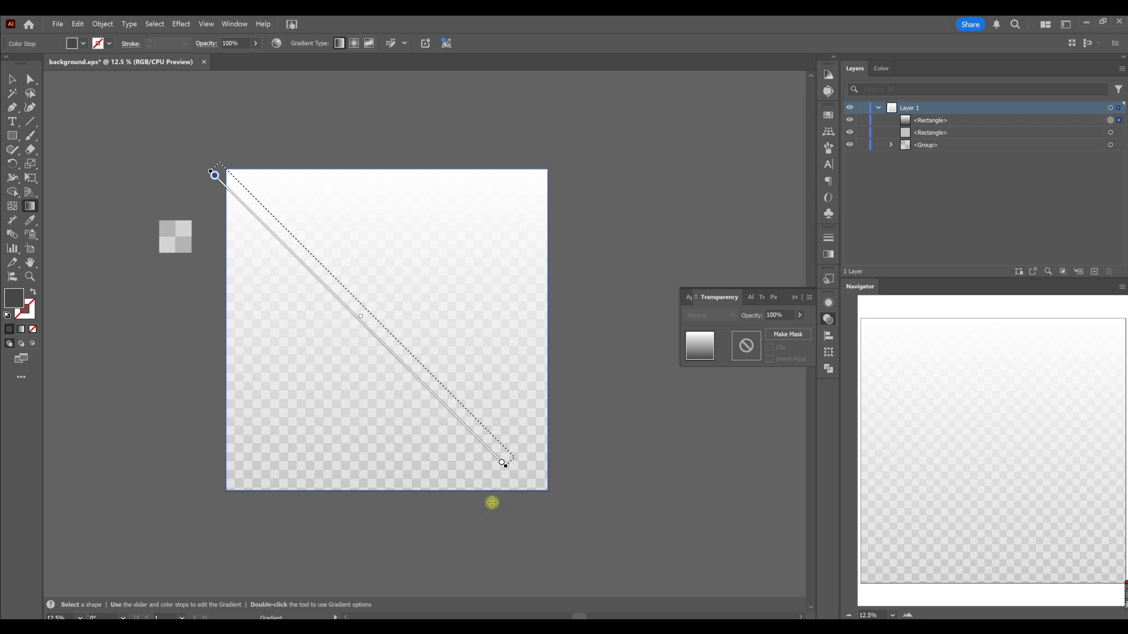
pyautogui.moveTo(534, 543); pyautogui.dragTo(536, 542)
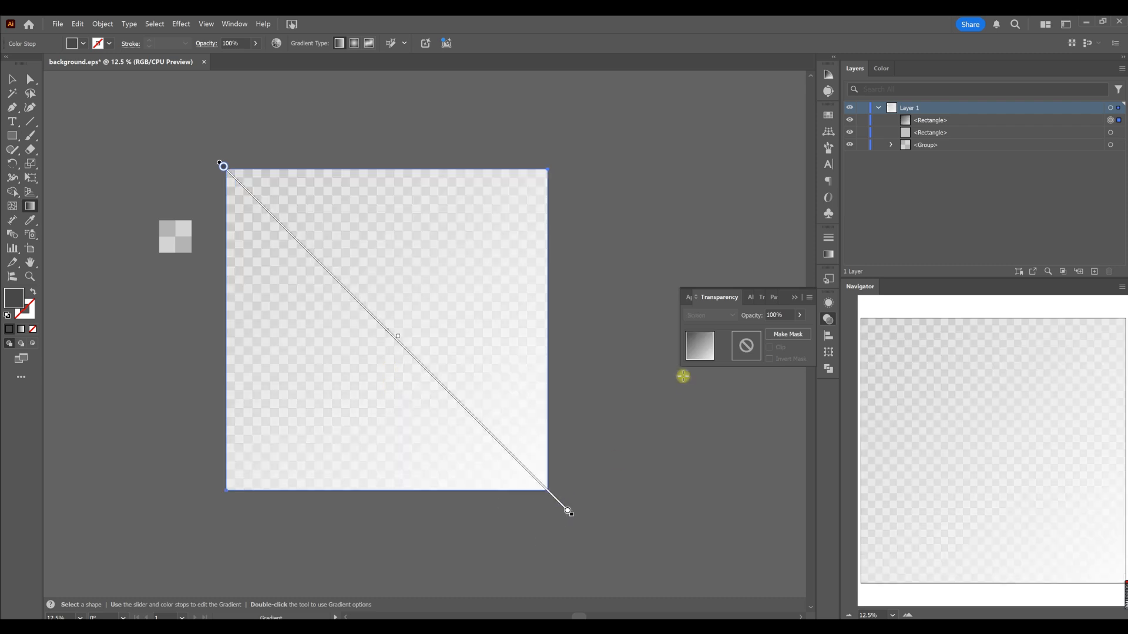
pyautogui.click(827, 254)
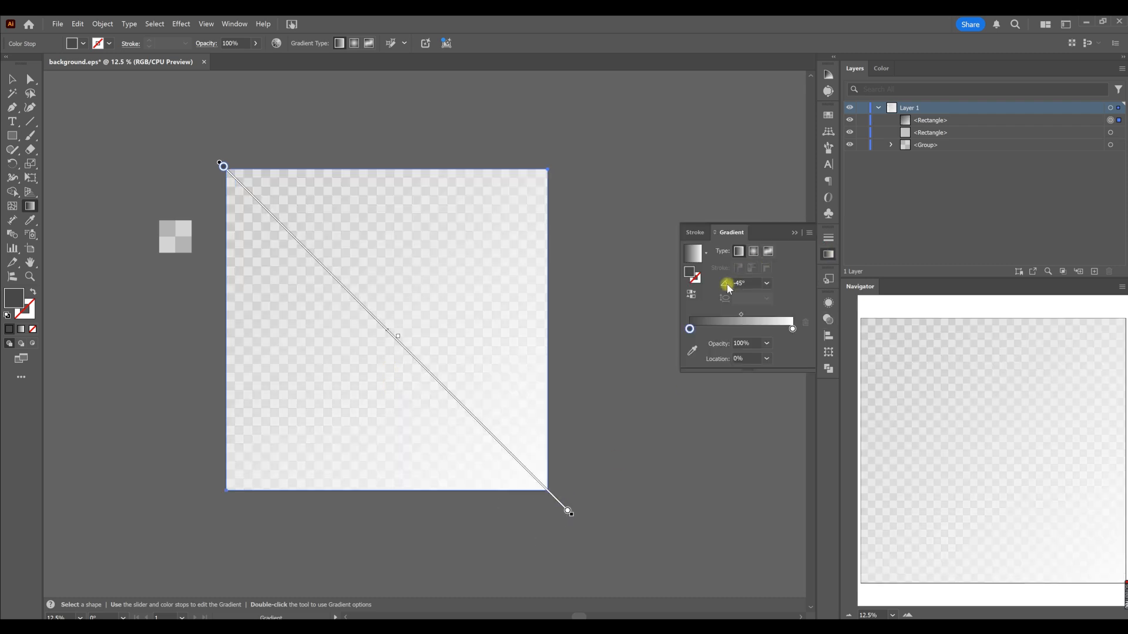
pyautogui.click(692, 295)
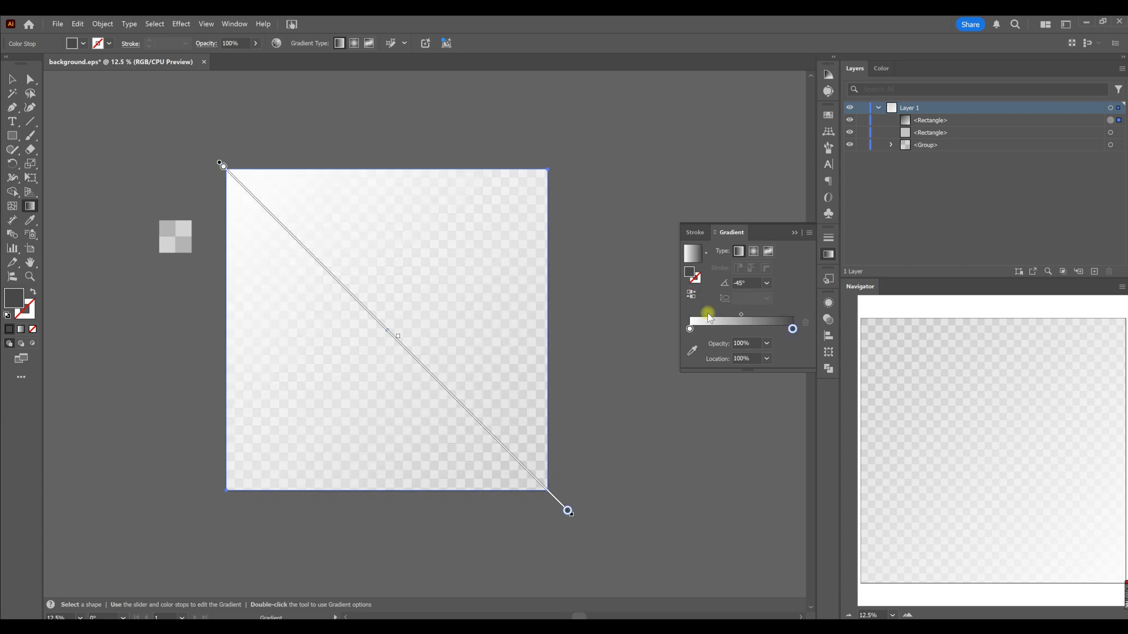
pyautogui.click(13, 78)
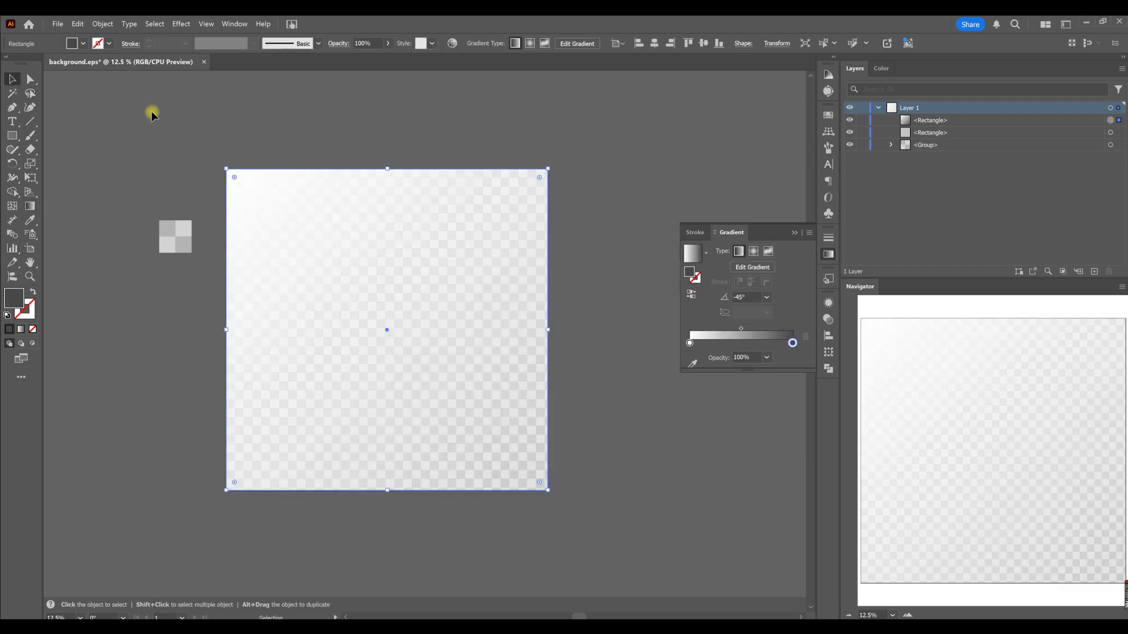
pyautogui.click(628, 159)
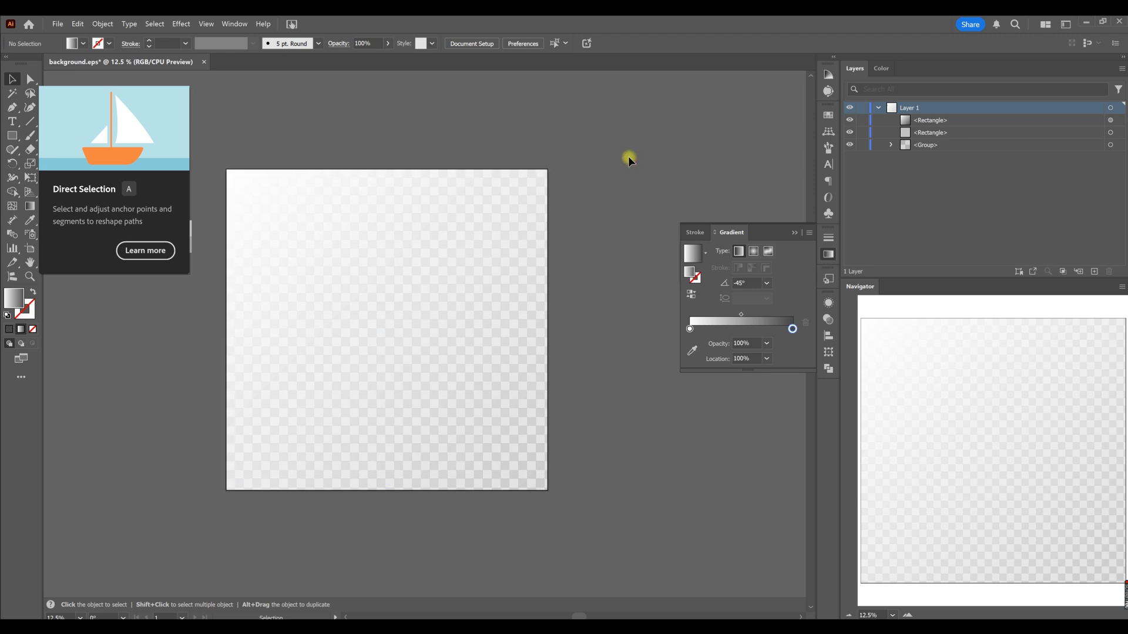
pyautogui.click(830, 253)
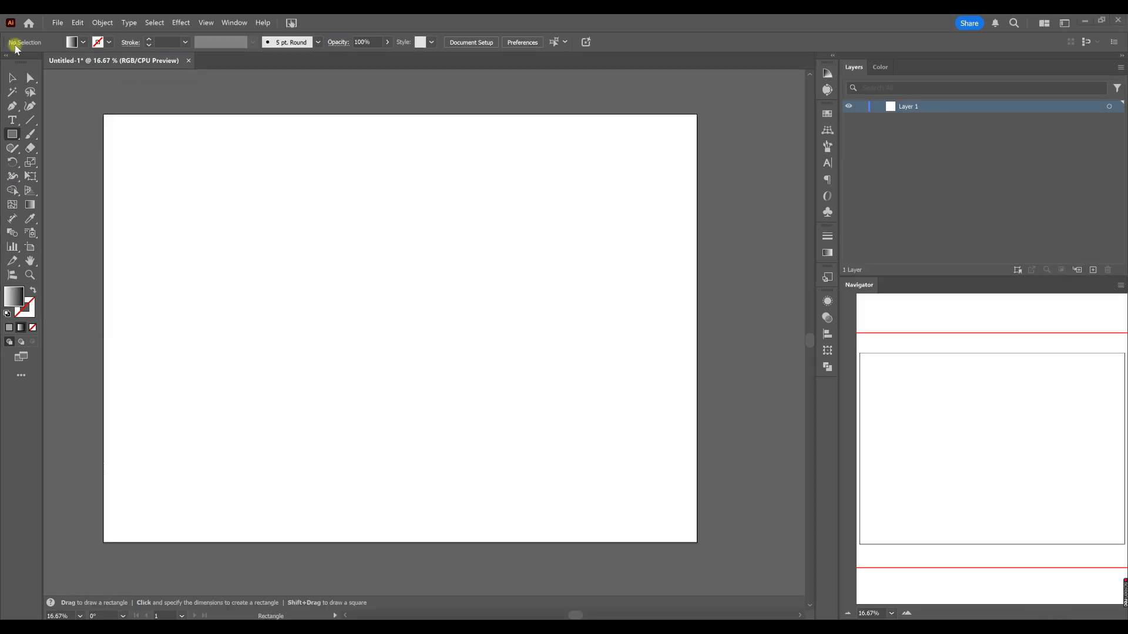
# - In the new document, draw a rectangle about 806 × 1292 px, fill it with the grey checker pattern swatch and open that swatch for editing
pyautogui.moveTo(288, 384)
pyautogui.mouseDown()
pyautogui.moveTo(354, 453)
pyautogui.moveTo(549, 322)
pyautogui.mouseUp()
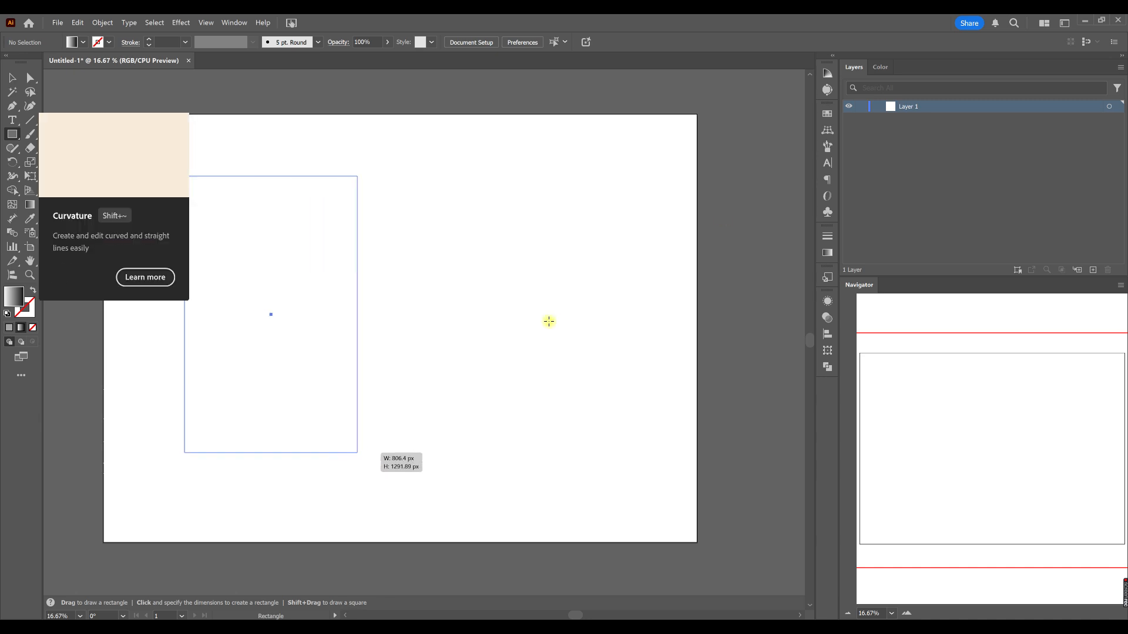
pyautogui.click(827, 113)
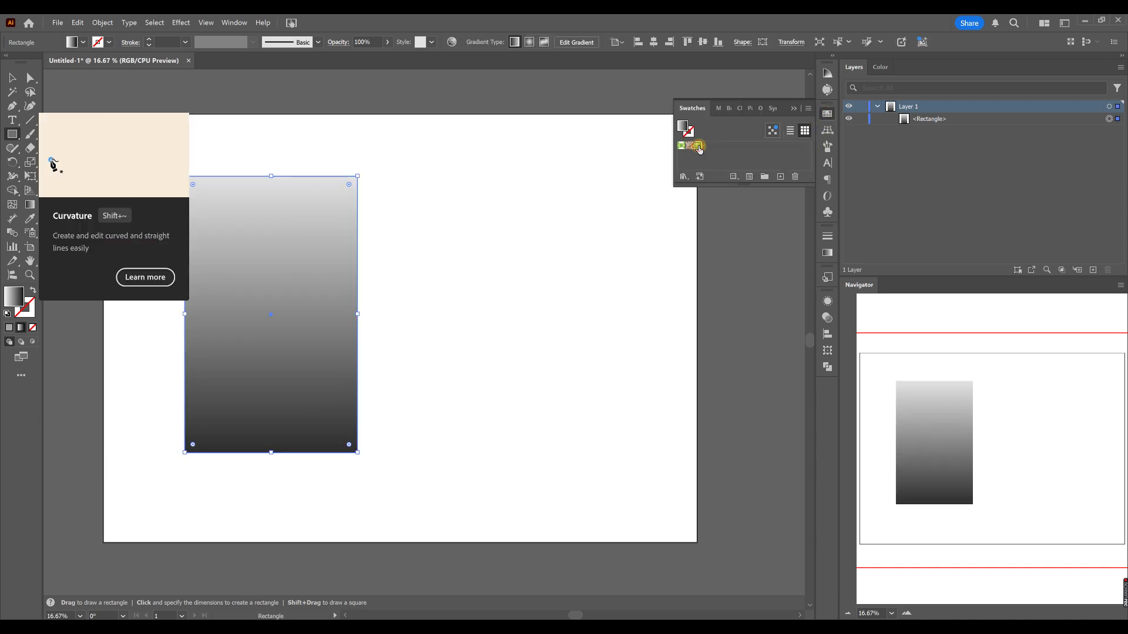
pyautogui.doubleClick(699, 149)
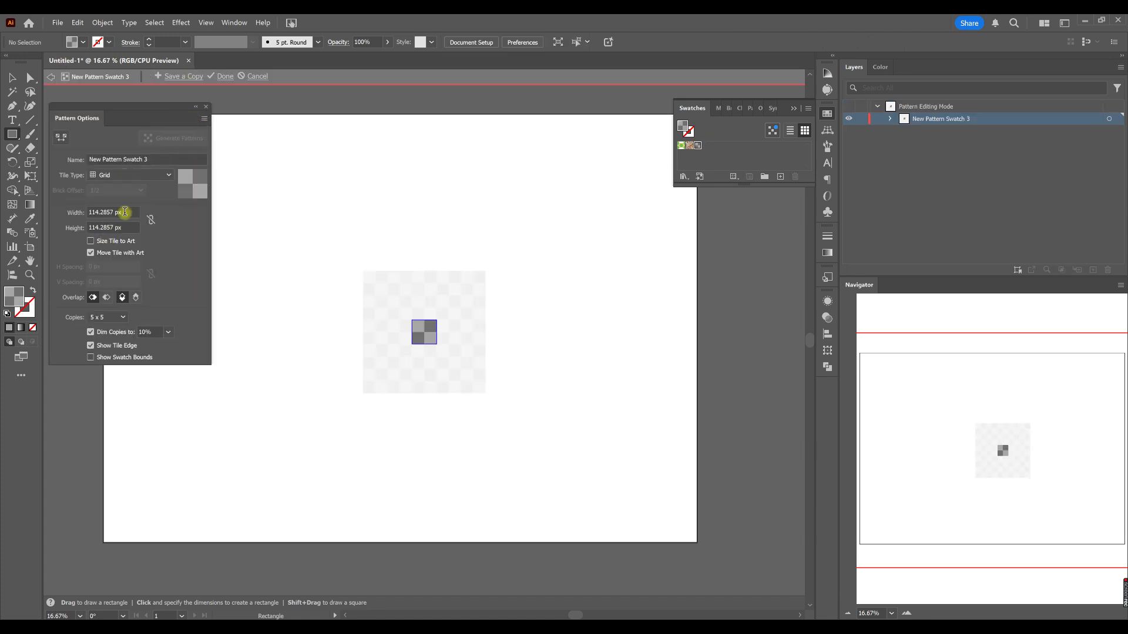
# - Keep the checker pattern's Grid tile type, enable Size Tile to Art and finish editing the pattern
pyautogui.click(151, 221)
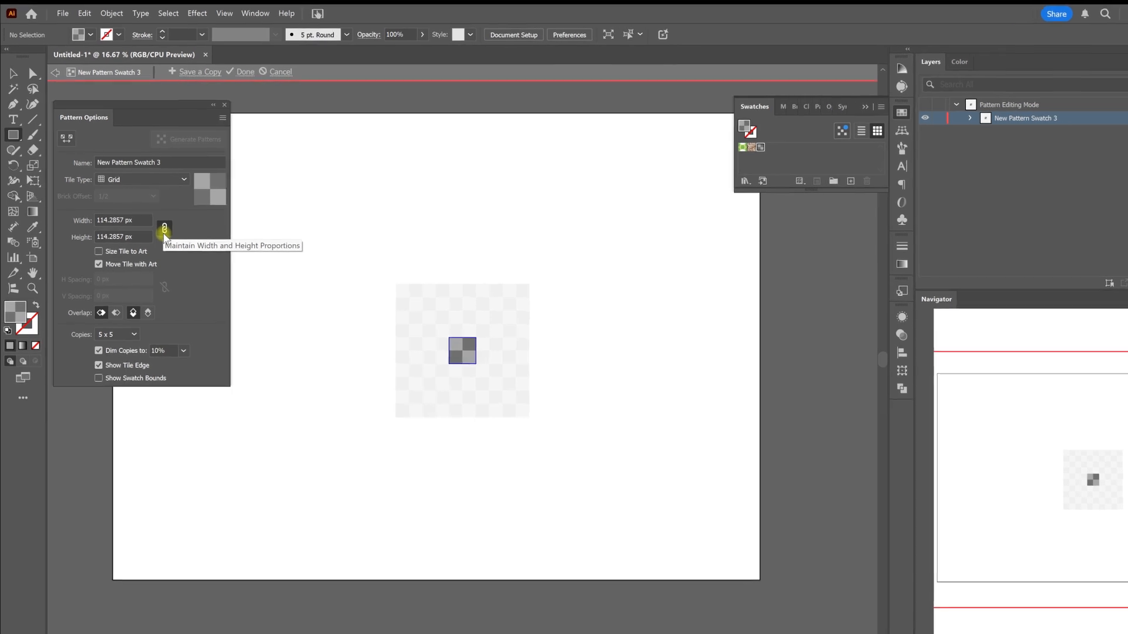
pyautogui.click(201, 187)
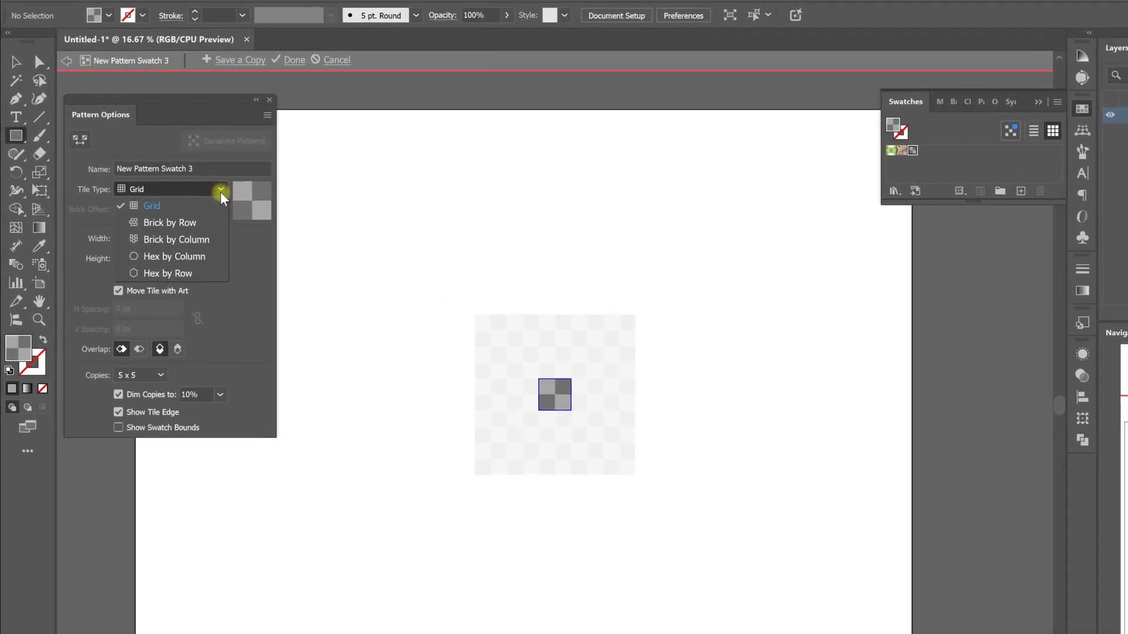
pyautogui.click(230, 199)
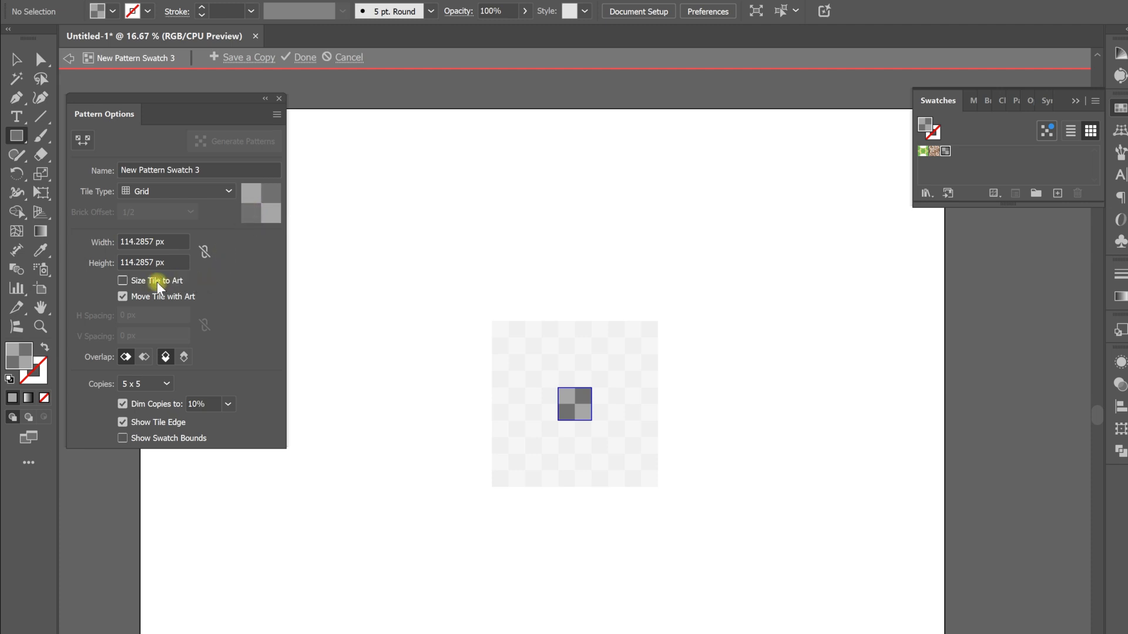
pyautogui.click(123, 281)
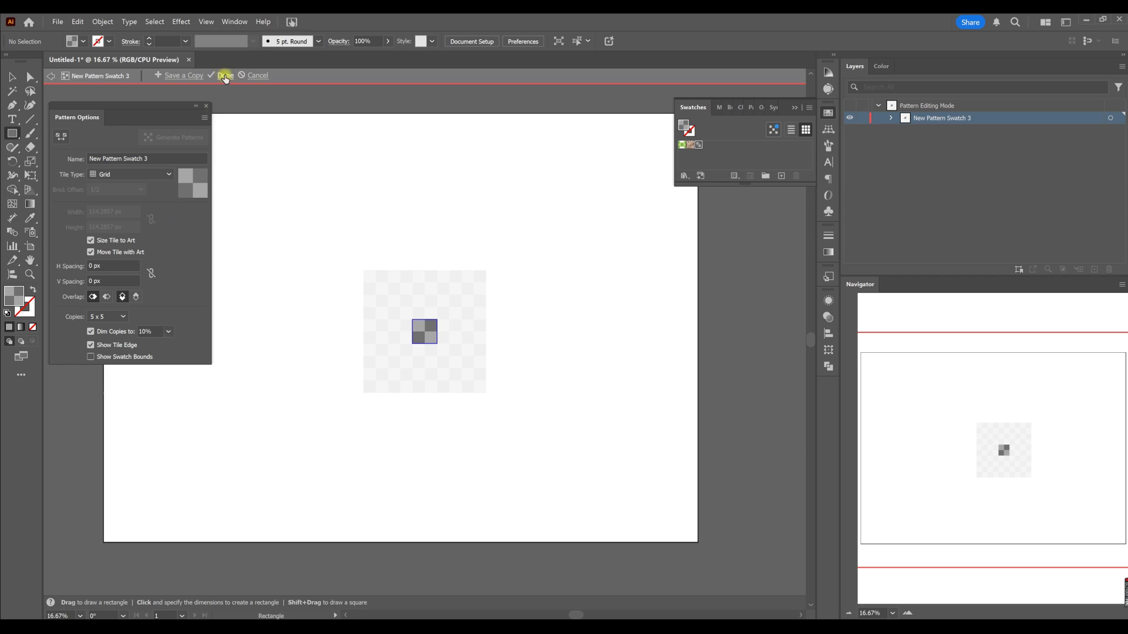
pyautogui.click(226, 75)
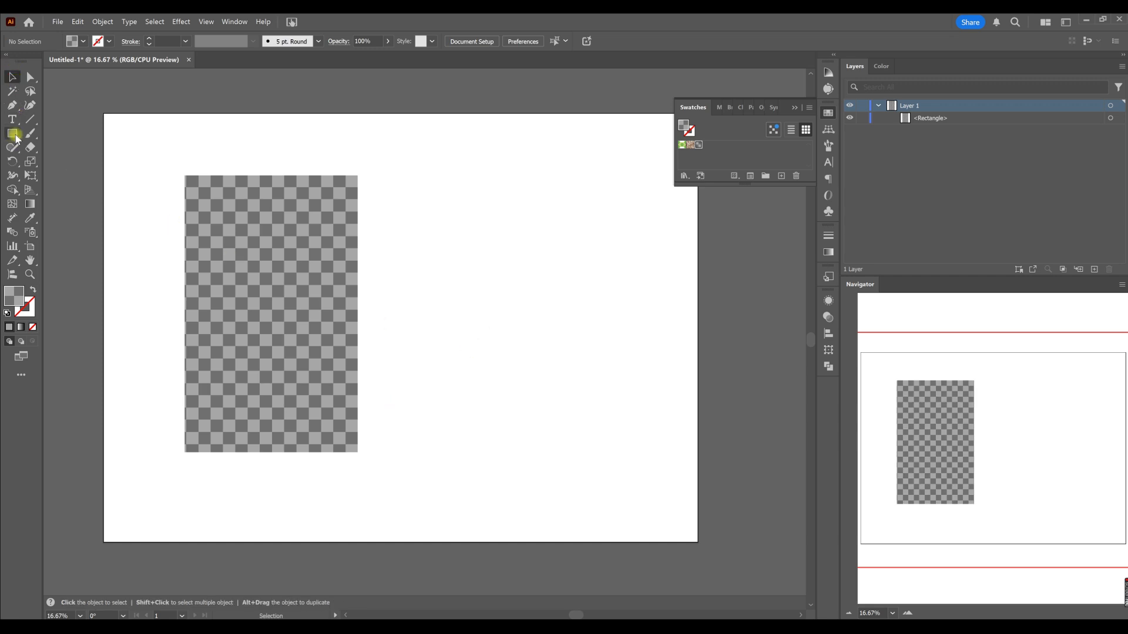
# - Draw a second rectangle of the same size exactly over the checkered one and fill it with a linear white-to-black gradient
pyautogui.moveTo(184, 175); pyautogui.dragTo(358, 454)
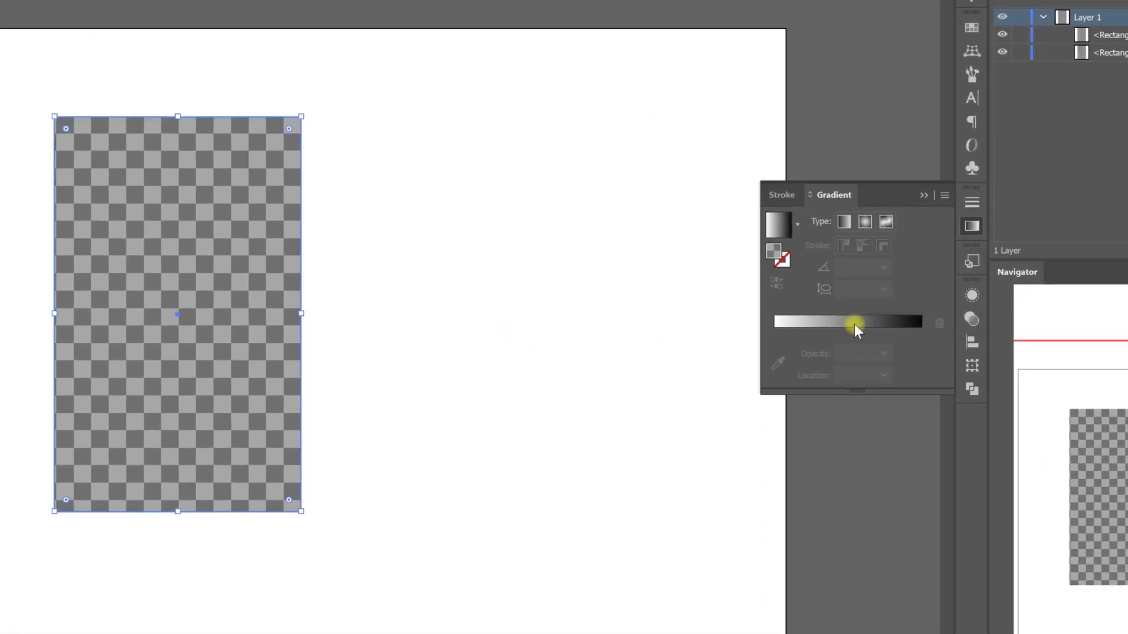
pyautogui.click(857, 324)
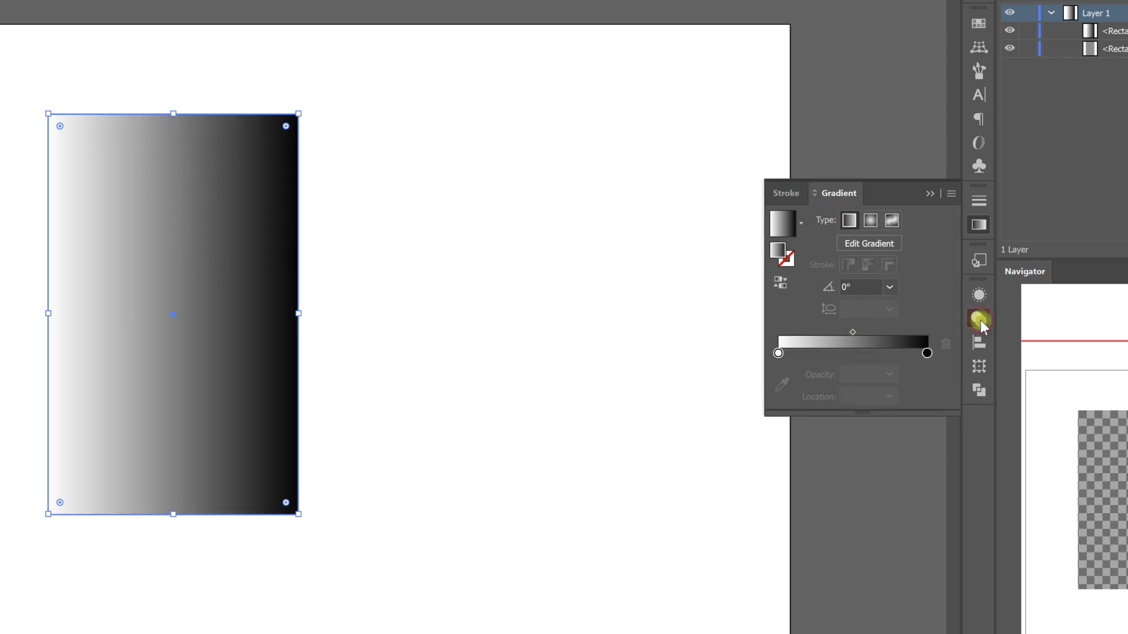
# - Set the blend mode of the new gradient rectangle to Screen, dismissing the Rectangle size dialog
pyautogui.click(979, 319)
pyautogui.click(813, 312)
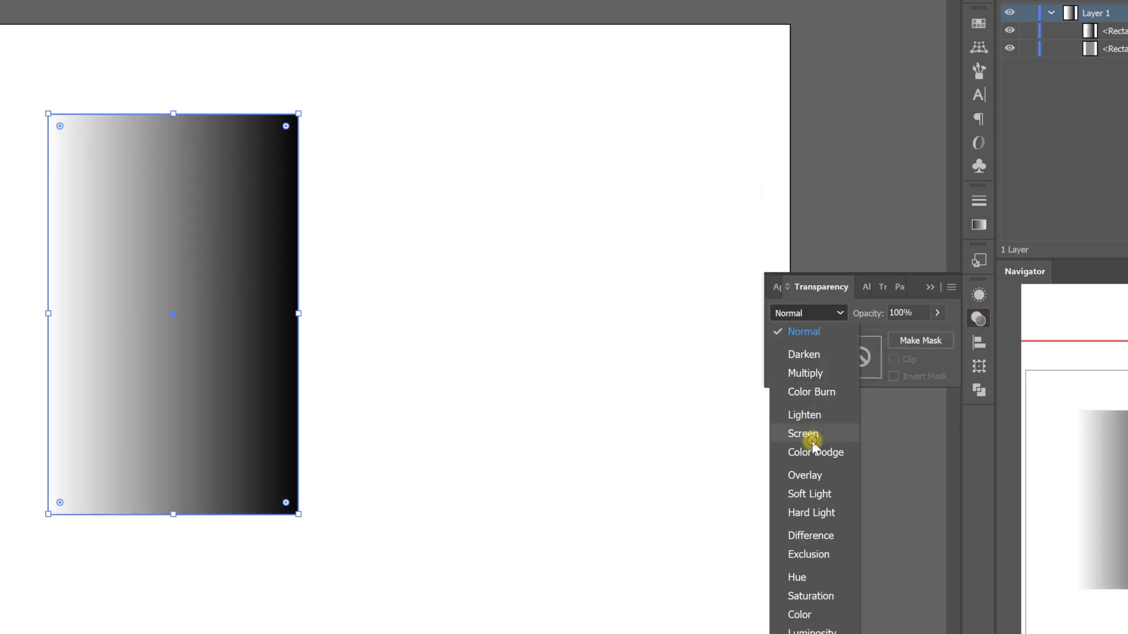
pyautogui.click(812, 439)
pyautogui.click(802, 439)
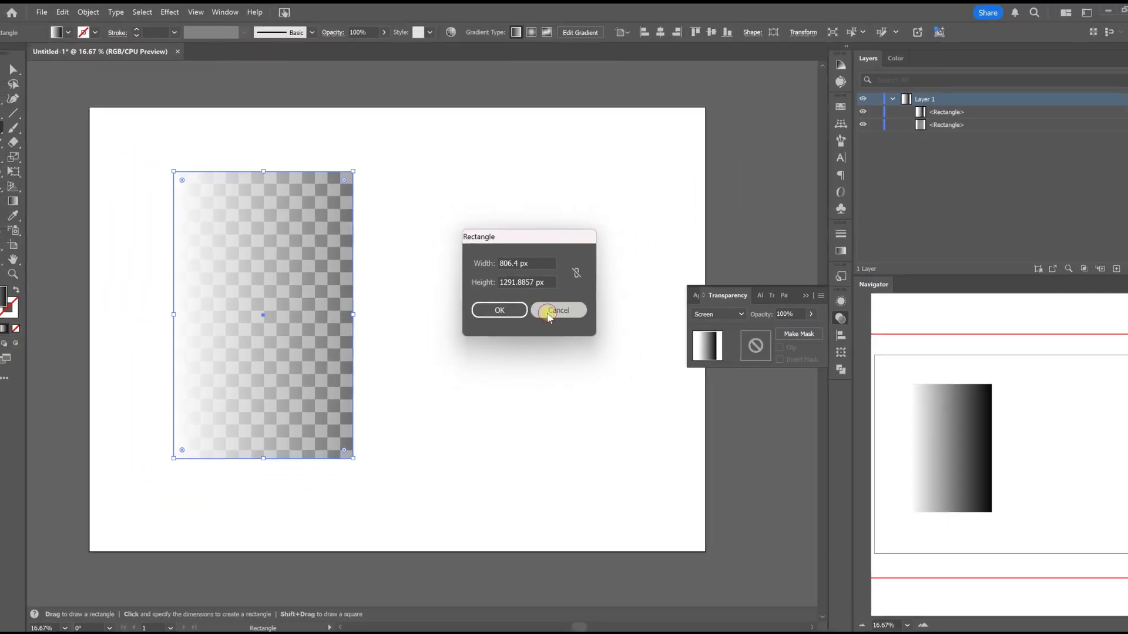
pyautogui.click(573, 309)
# - Redraw the overlay gradient diagonally from the rectangle's upper-left corner to its lower-right corner, then deselect the rectangle
pyautogui.click(28, 205)
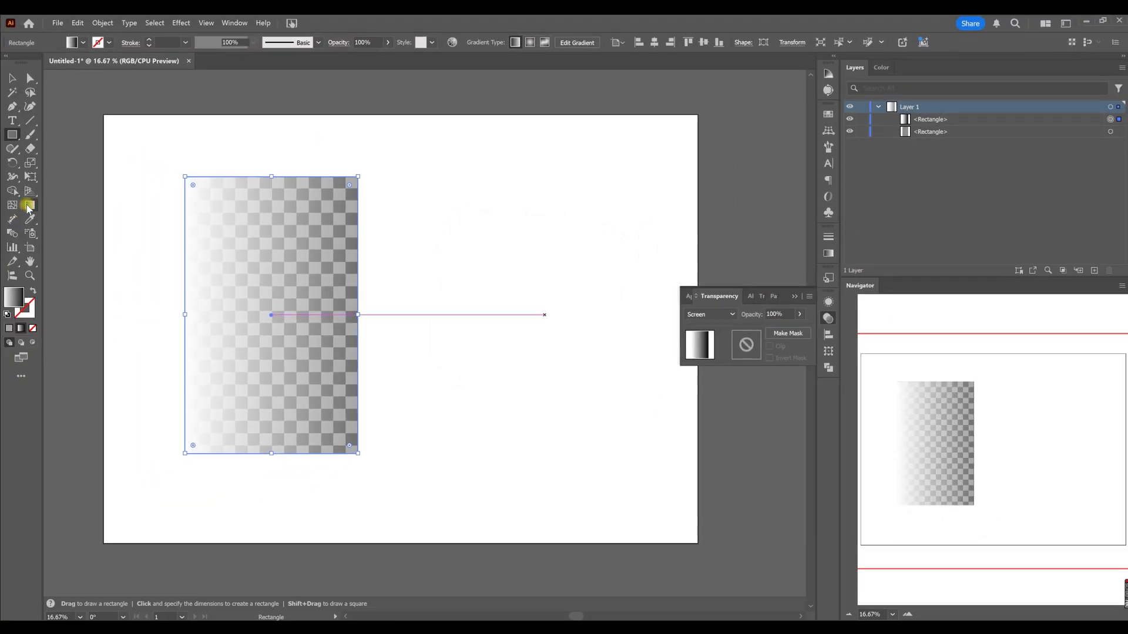
pyautogui.moveTo(256, 111)
pyautogui.mouseDown()
pyautogui.moveTo(240, 439)
pyautogui.moveTo(262, 543)
pyautogui.mouseUp()
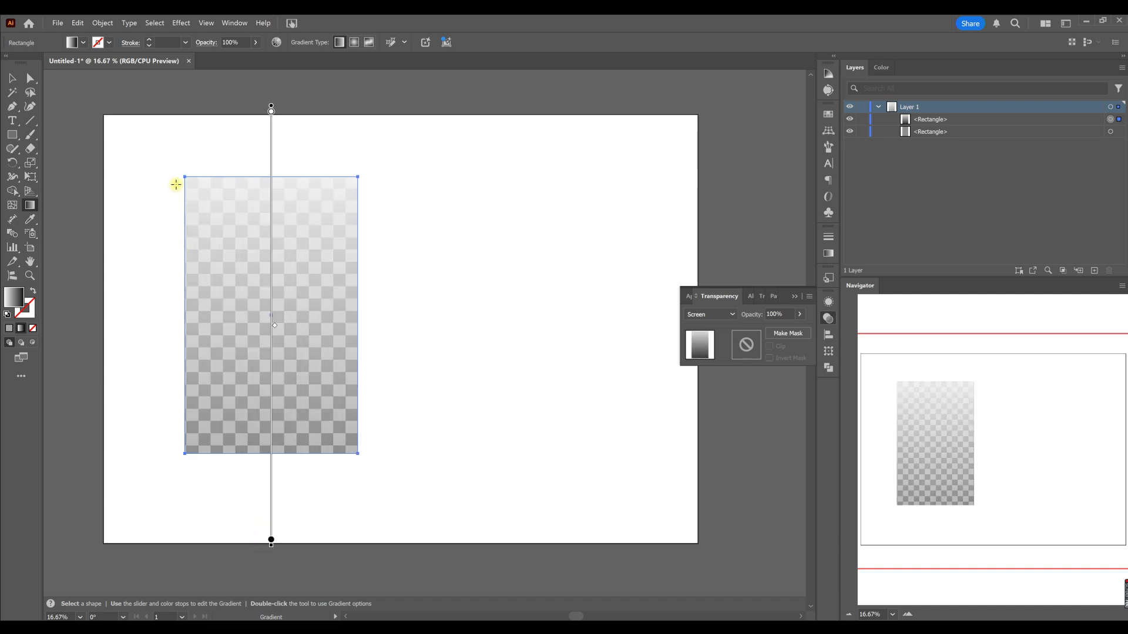
pyautogui.moveTo(179, 174); pyautogui.dragTo(360, 466)
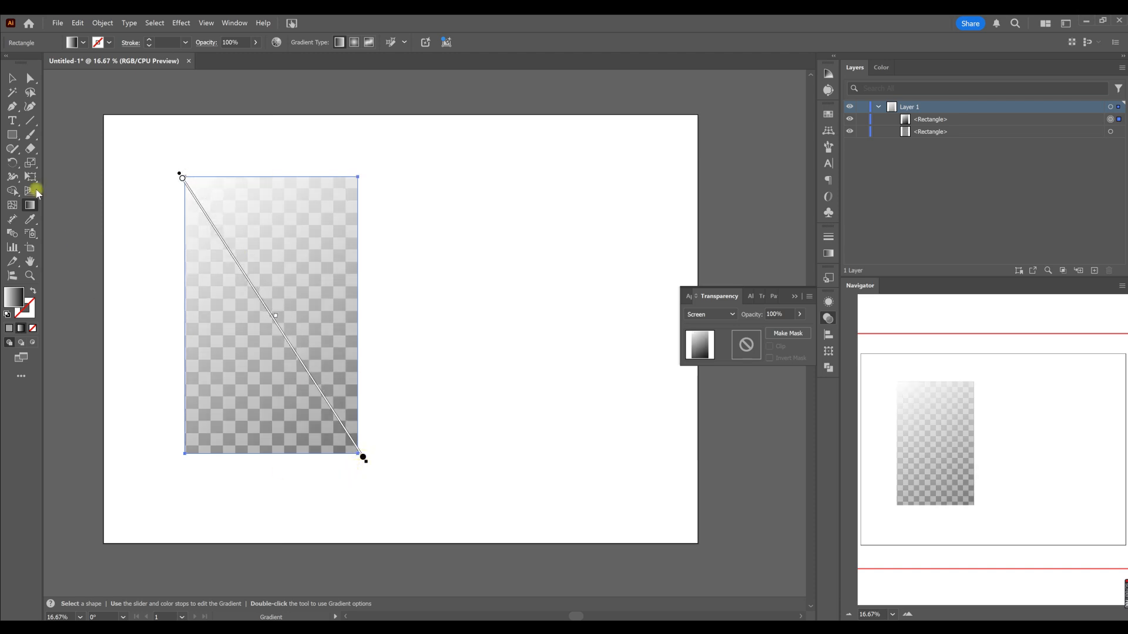
pyautogui.click(14, 78)
pyautogui.click(153, 112)
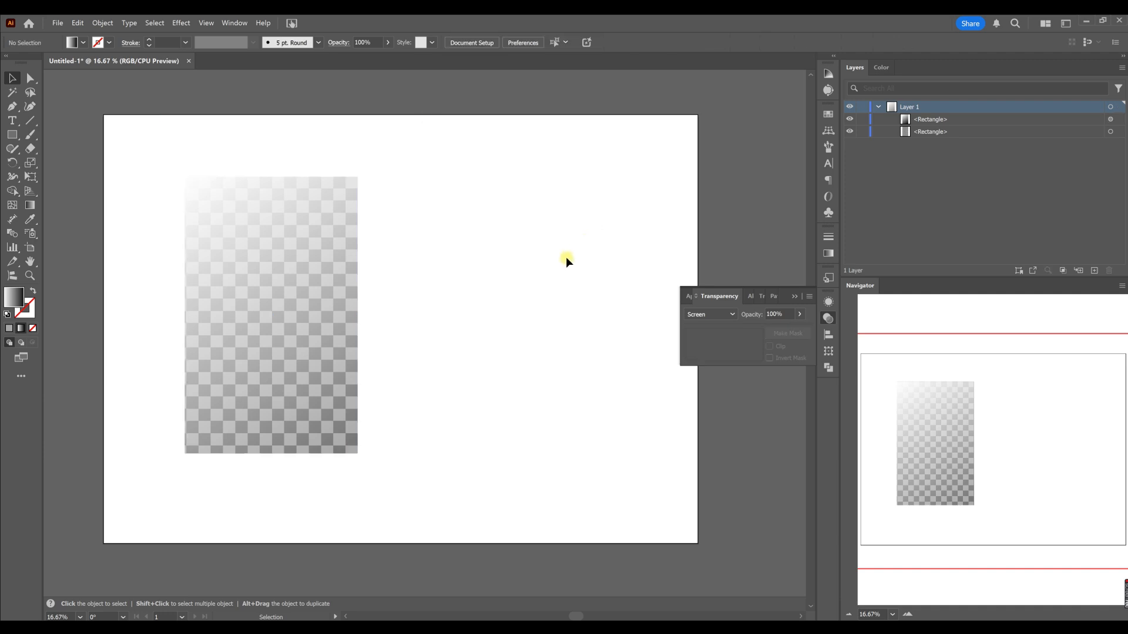
# - Select the checkered rectangle together with its gradient overlay, place a duplicate of both beside the original and deselect it
pyautogui.click(824, 316)
pyautogui.moveTo(133, 138); pyautogui.dragTo(379, 467)
pyautogui.click(254, 381)
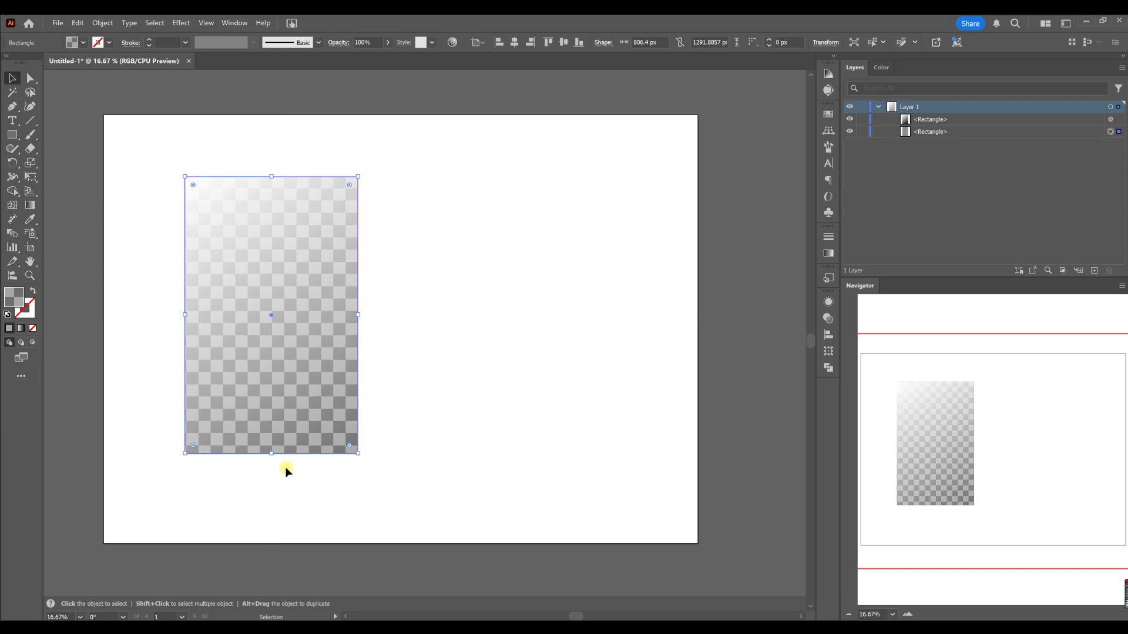
pyautogui.moveTo(180, 531); pyautogui.dragTo(550, 469)
pyautogui.click(604, 479)
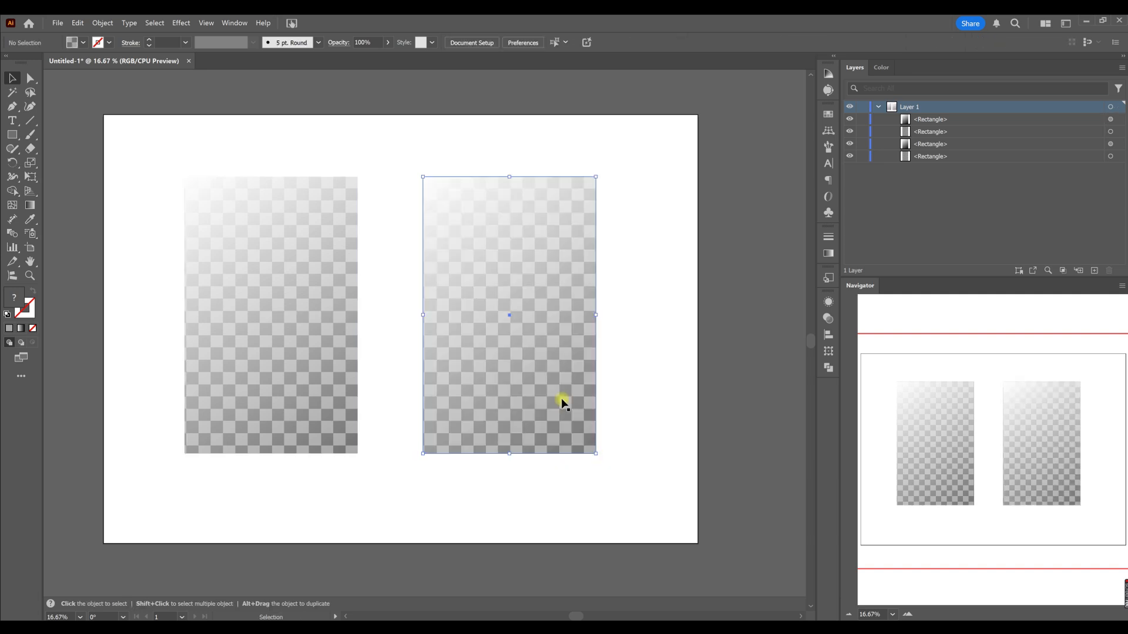
# - Set the blend mode of the gradient overlay on the duplicated background to Multiply
pyautogui.click(567, 384)
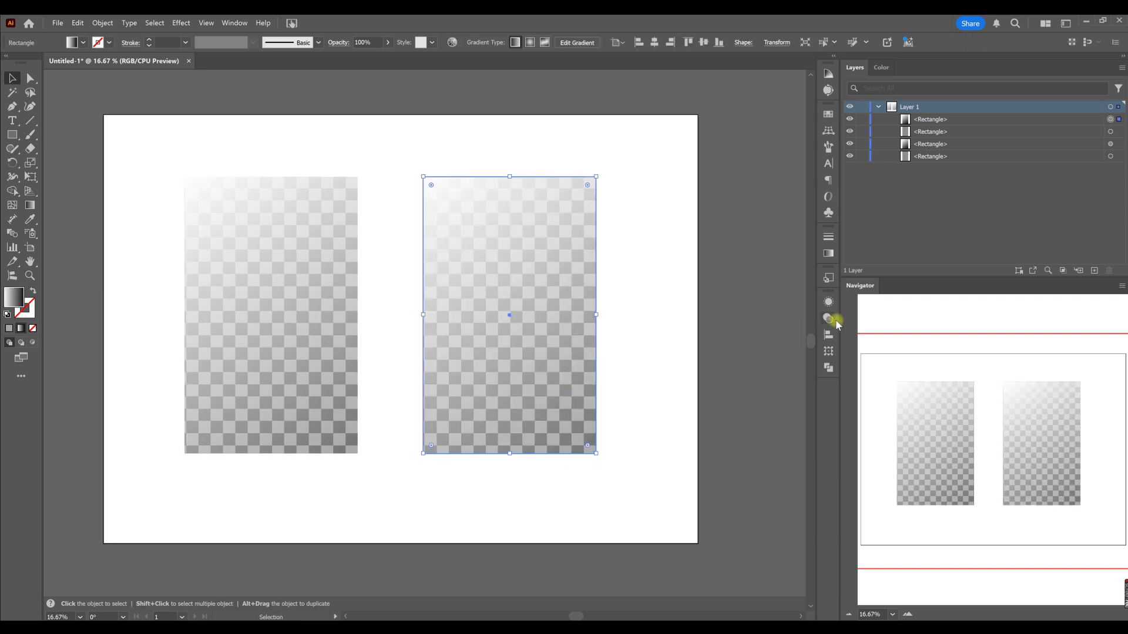
pyautogui.click(829, 253)
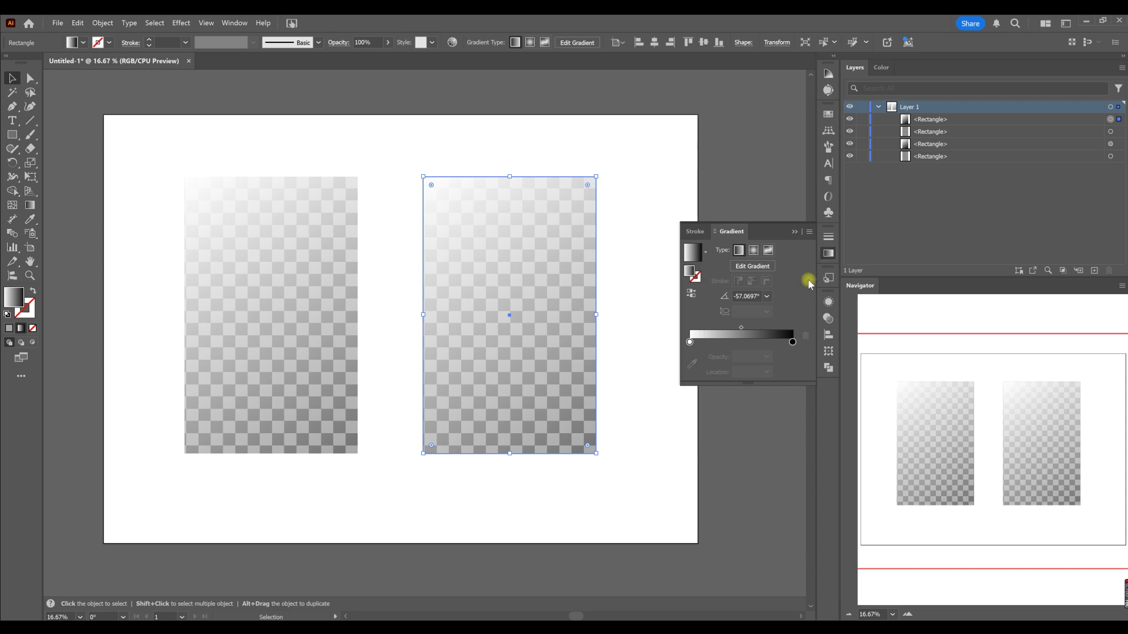
pyautogui.click(828, 319)
pyautogui.click(723, 313)
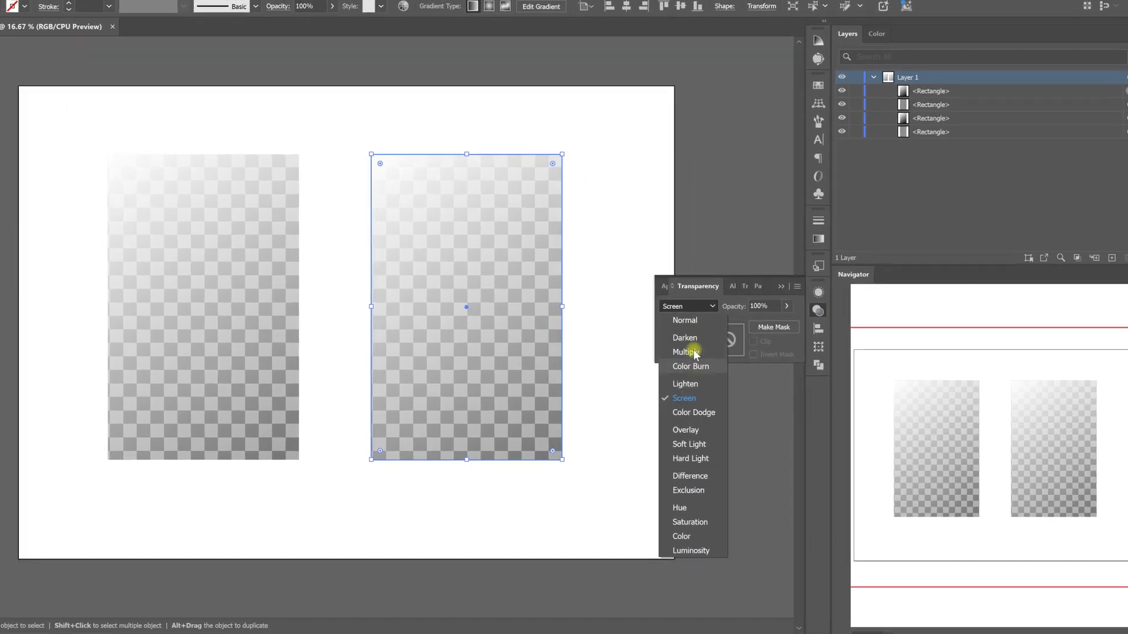
pyautogui.click(705, 392)
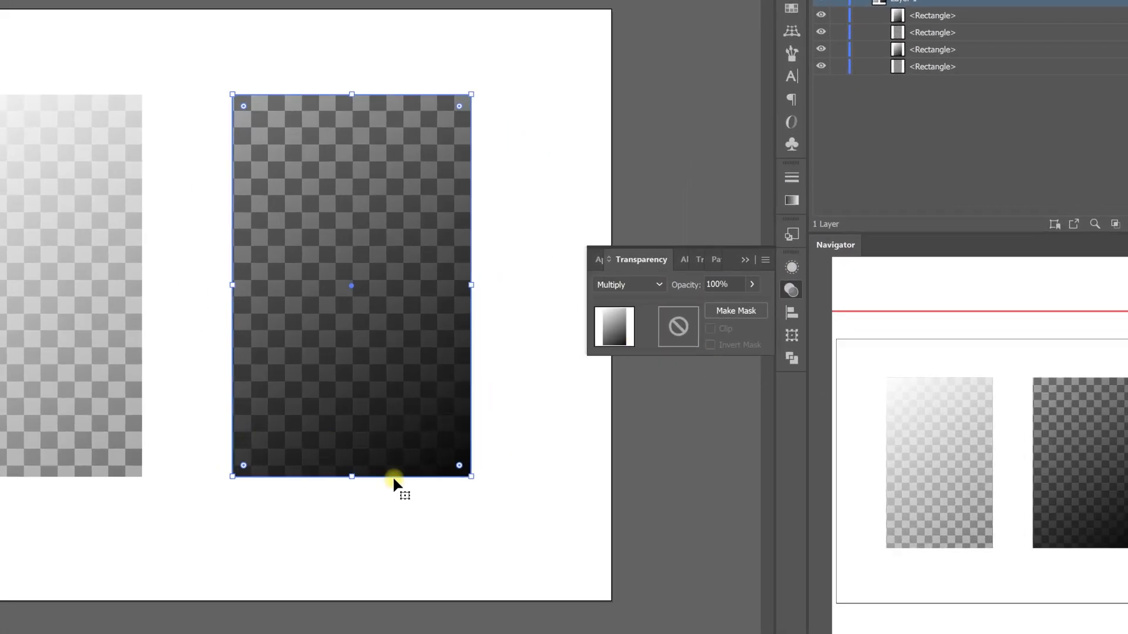
# - Change the duplicated overlay's gradient from linear to radial
pyautogui.press('g')
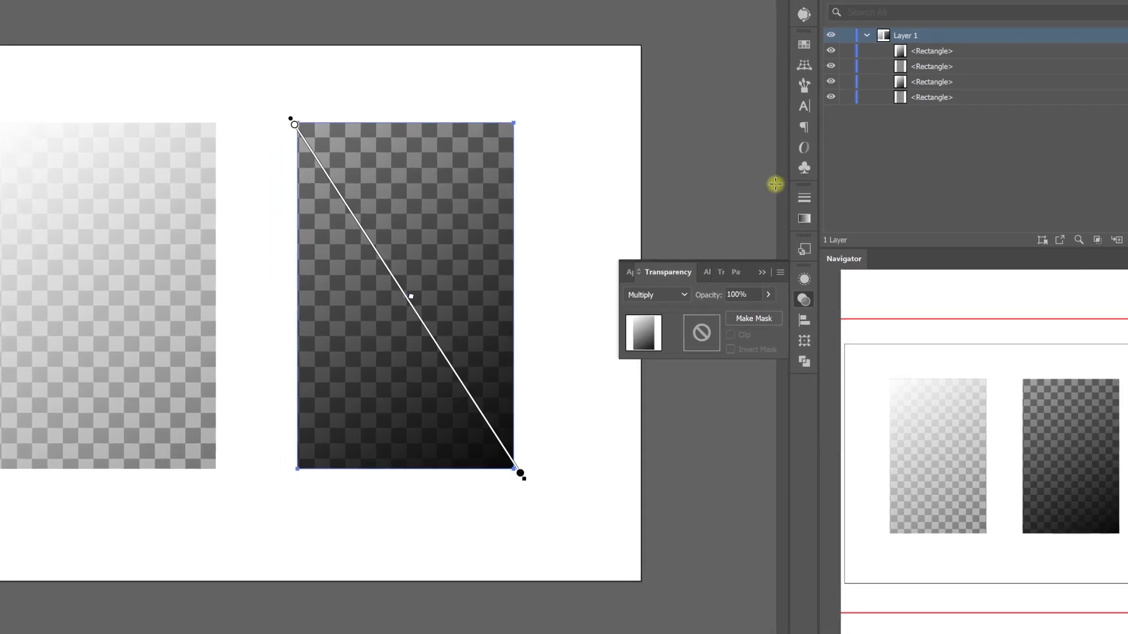
pyautogui.click(804, 229)
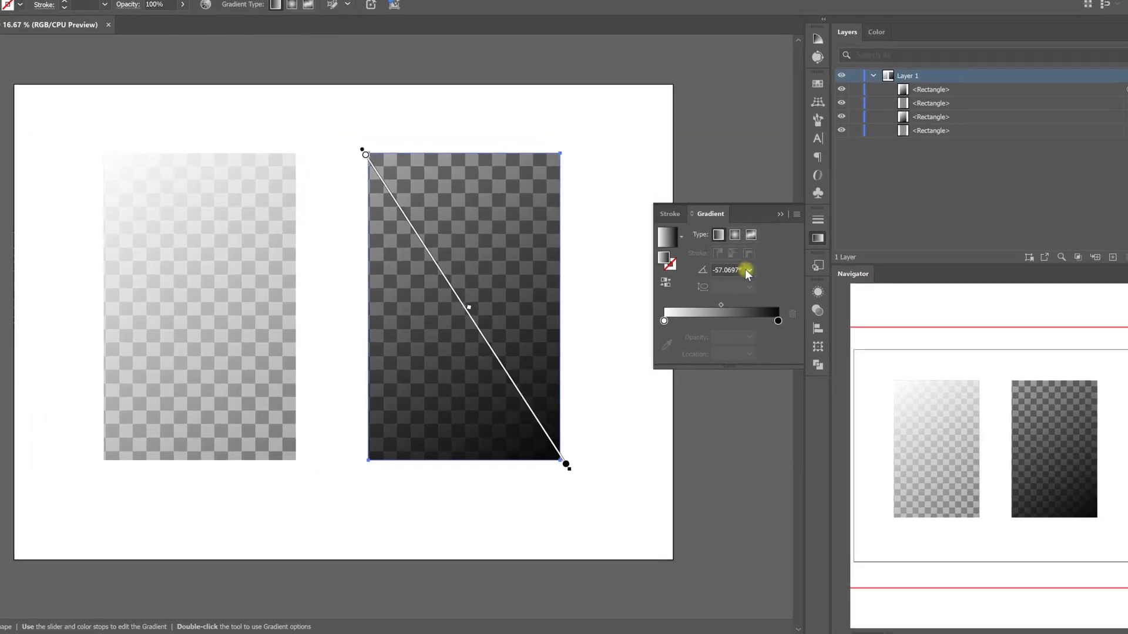
pyautogui.click(739, 240)
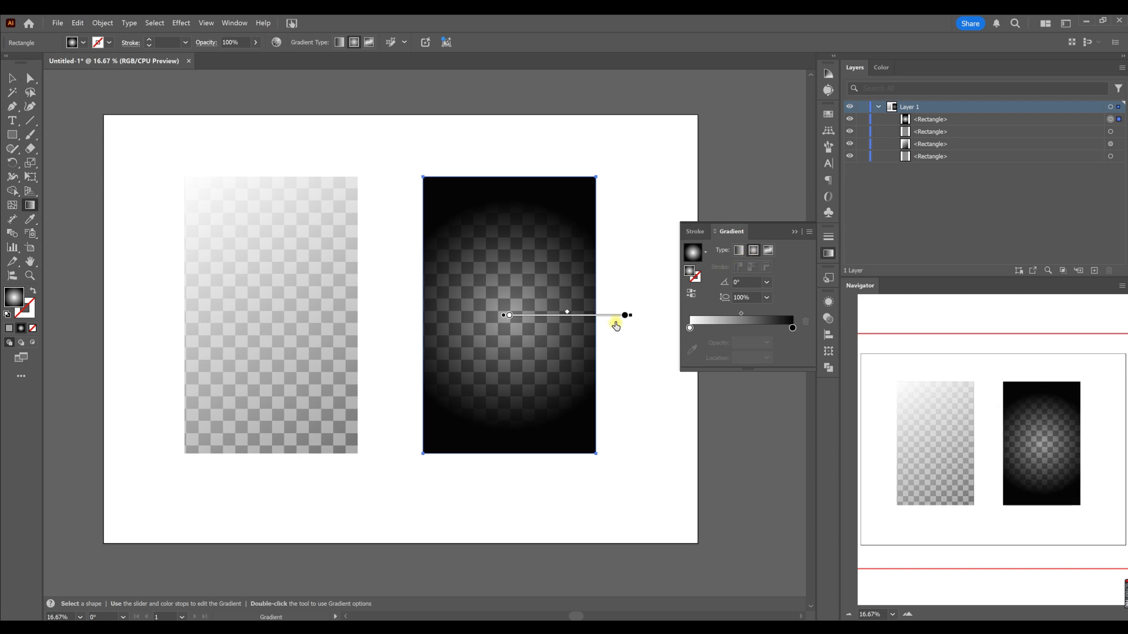
# - Extend the radial gradient to about twice its radius, shift its midpoint slightly toward the centre and leave gradient editing
pyautogui.moveTo(626, 315); pyautogui.dragTo(743, 316)
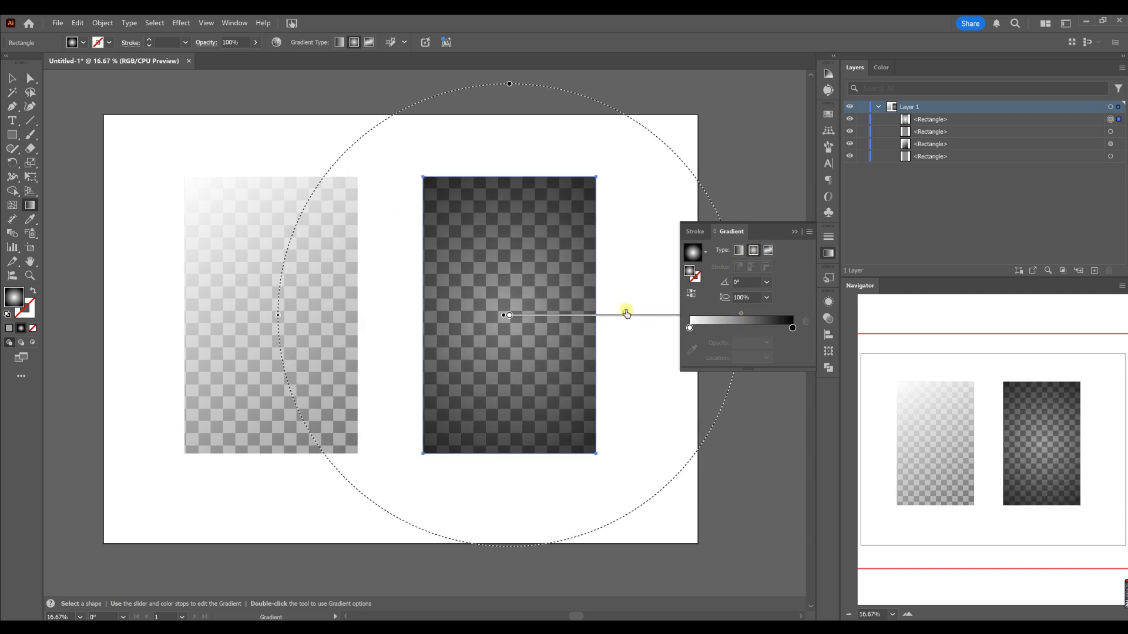
pyautogui.moveTo(604, 319); pyautogui.dragTo(603, 315)
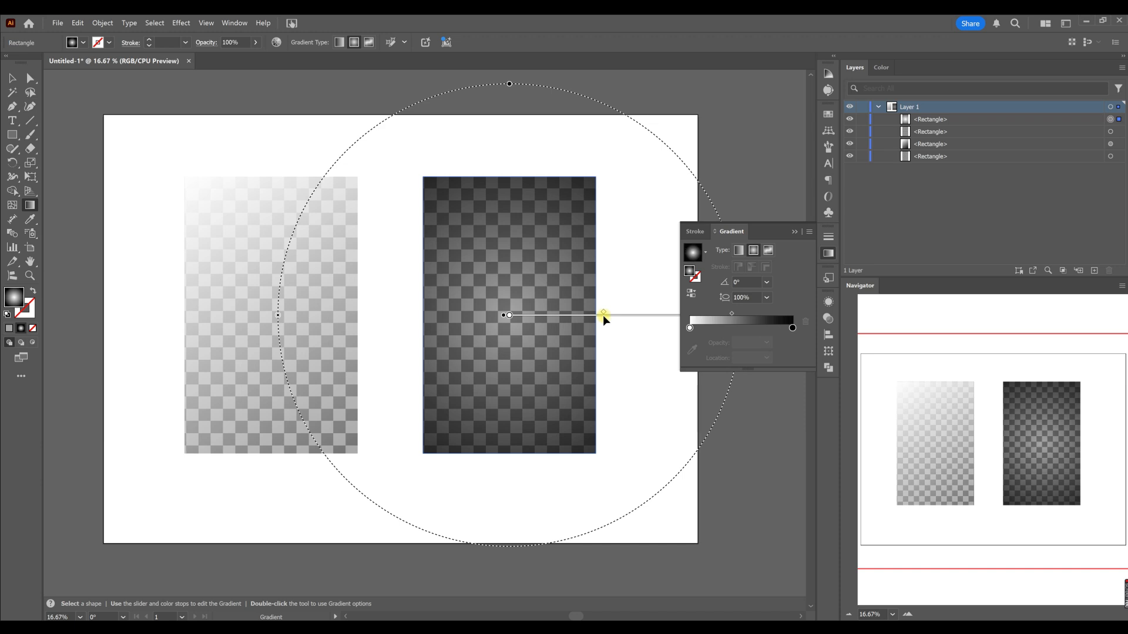
pyautogui.click(829, 253)
pyautogui.click(12, 78)
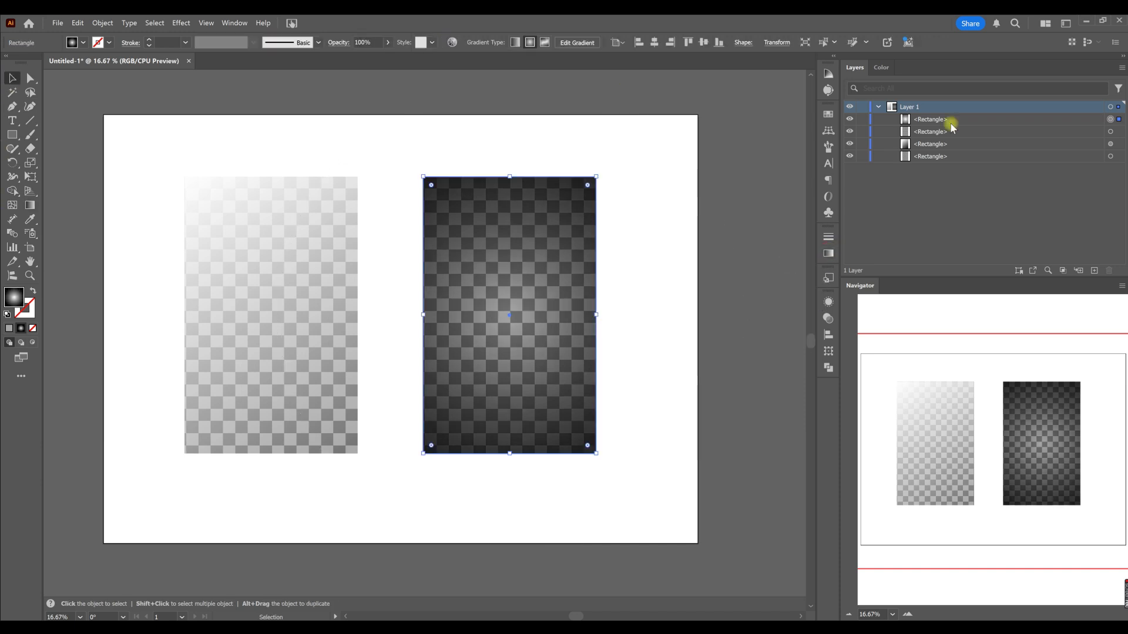
# - Select the checkered rectangle beneath the radial overlay and open its checker pattern swatch for editing
pyautogui.click(1120, 133)
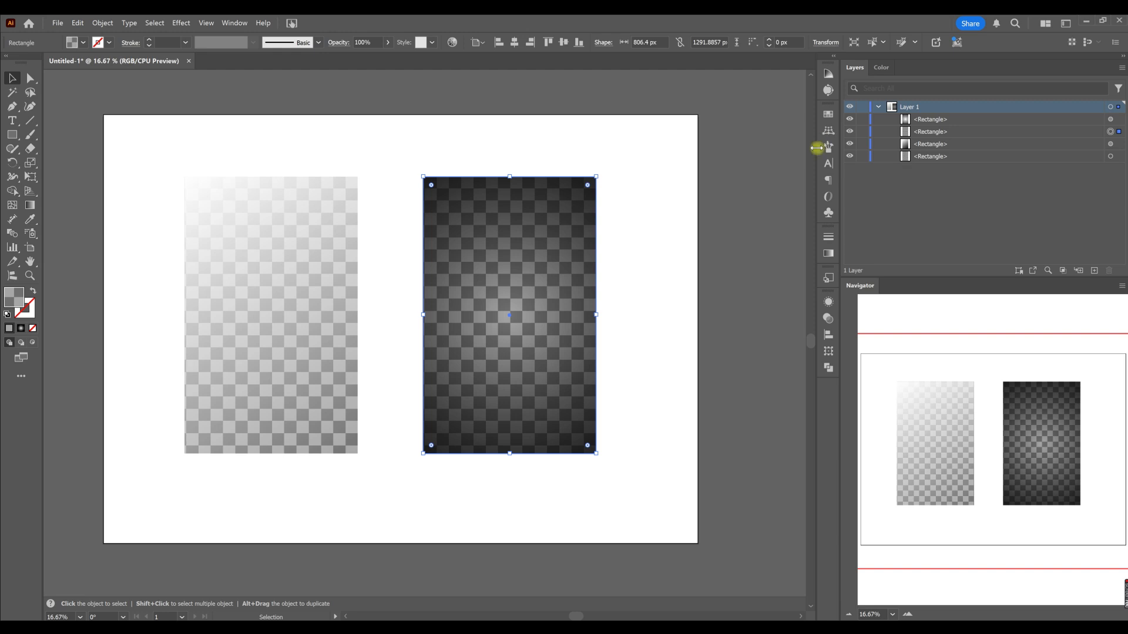
pyautogui.click(828, 114)
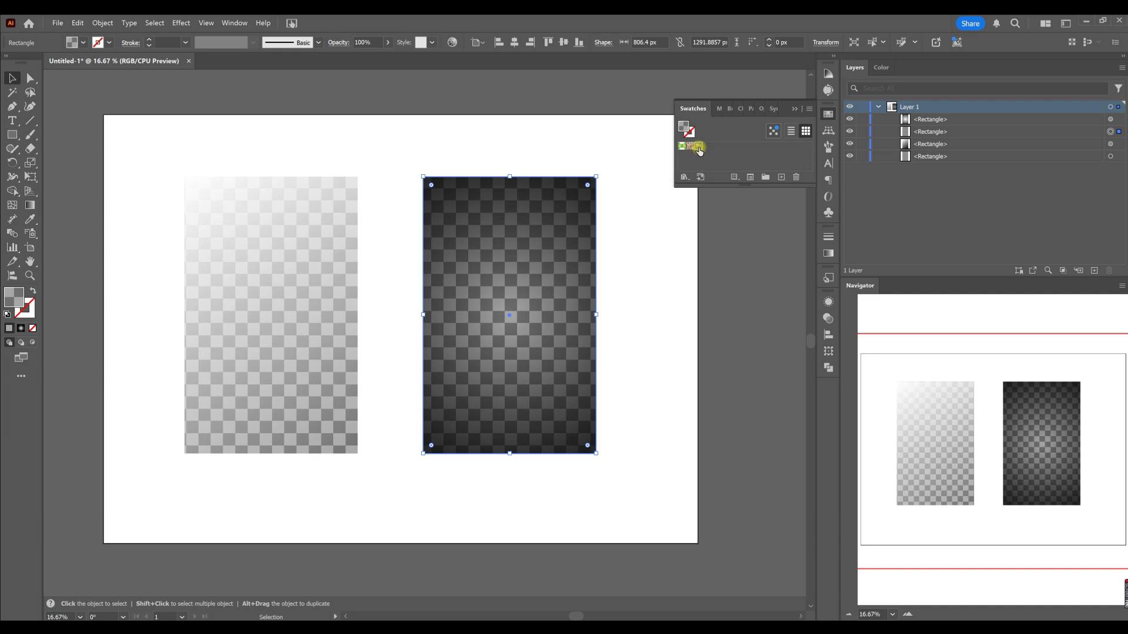
pyautogui.doubleClick(699, 147)
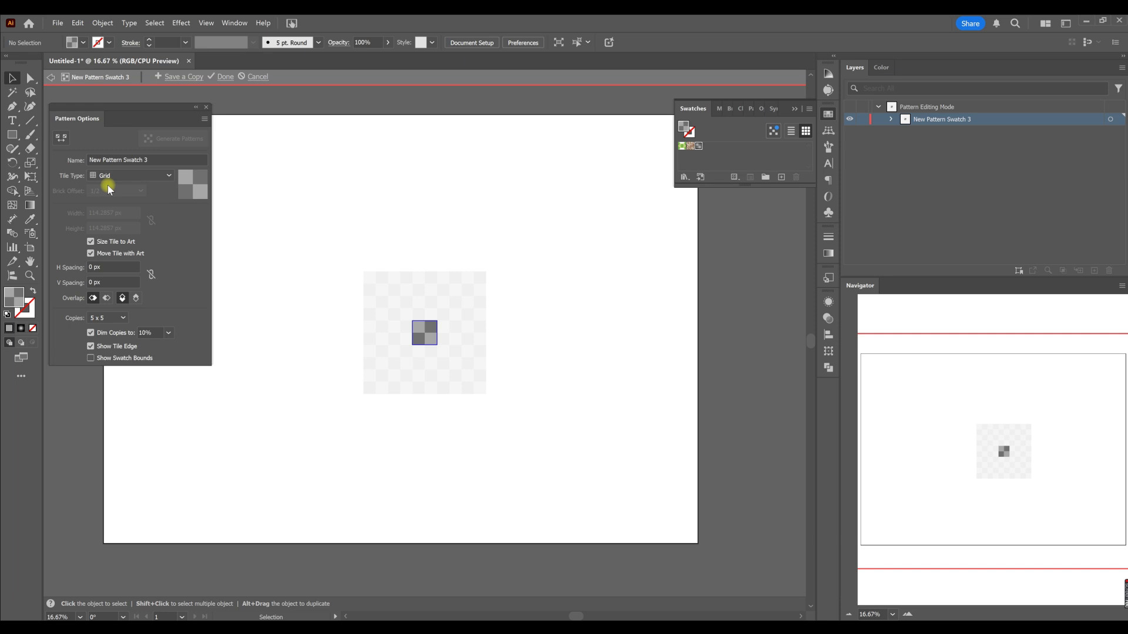
# - Scale all four squares of the pattern tile proportionally about their centre to half size, about 28.57 px each, and finish editing the pattern
pyautogui.click(434, 344)
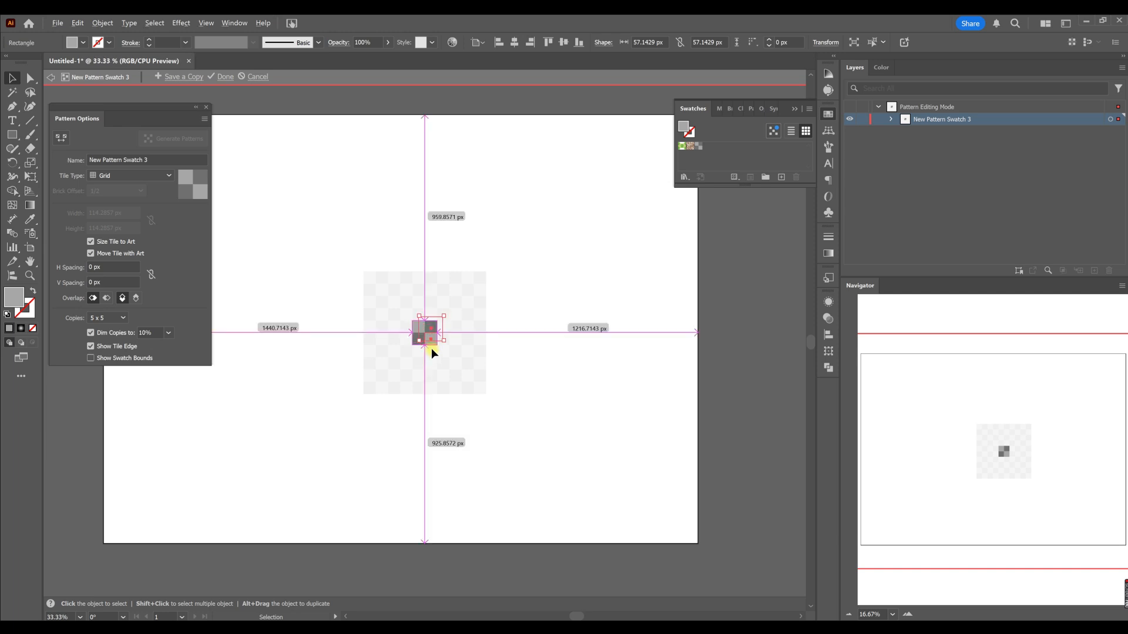
pyautogui.scroll(4, 432, 348)
pyautogui.keyDown('shift'); pyautogui.click(387, 267); pyautogui.keyUp('shift')
pyautogui.keyDown('shift'); pyautogui.click(429, 259); pyautogui.keyUp('shift')
pyautogui.keyDown('shift'); pyautogui.click(382, 307); pyautogui.keyUp('shift')
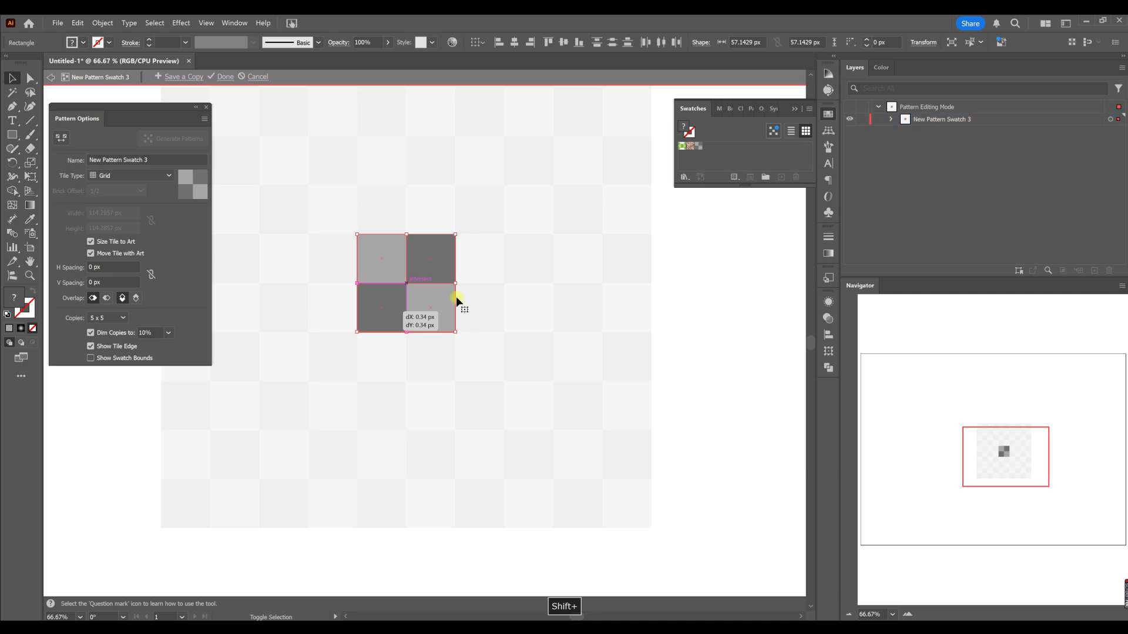
pyautogui.moveTo(458, 284); pyautogui.dragTo(431, 305)
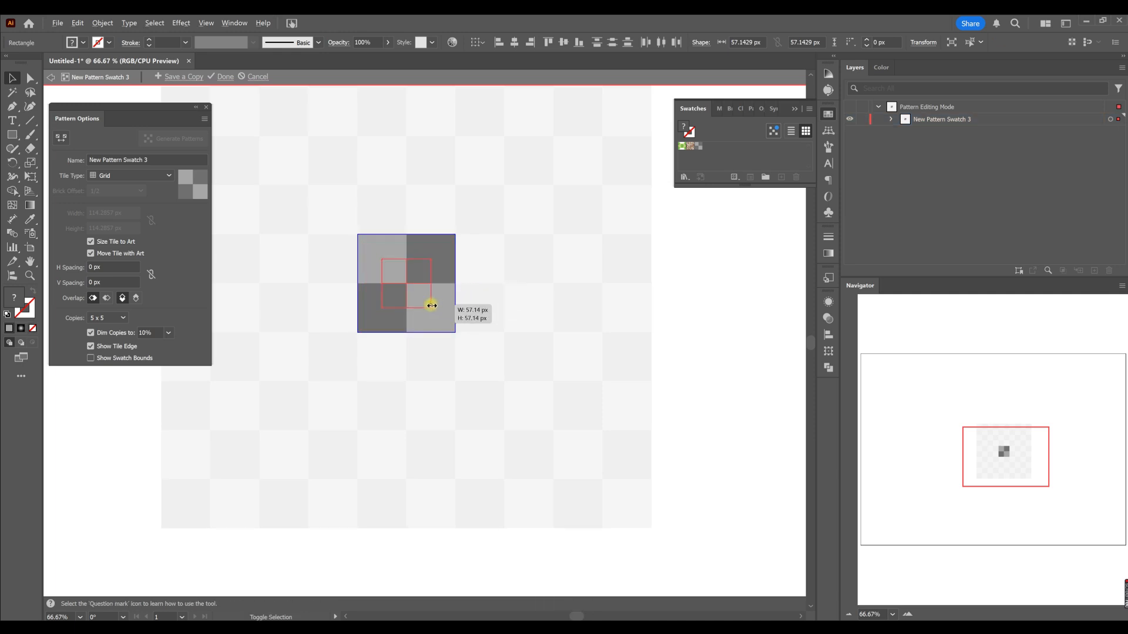
pyautogui.moveTo(498, 350); pyautogui.dragTo(512, 365)
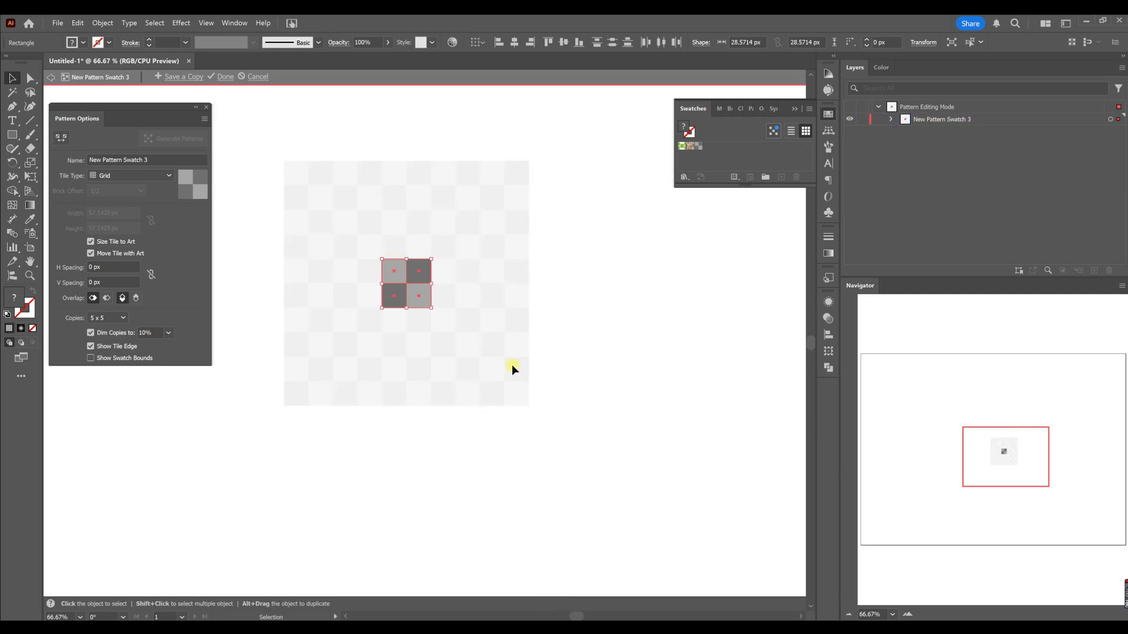
pyautogui.scroll(-4, 425, 344)
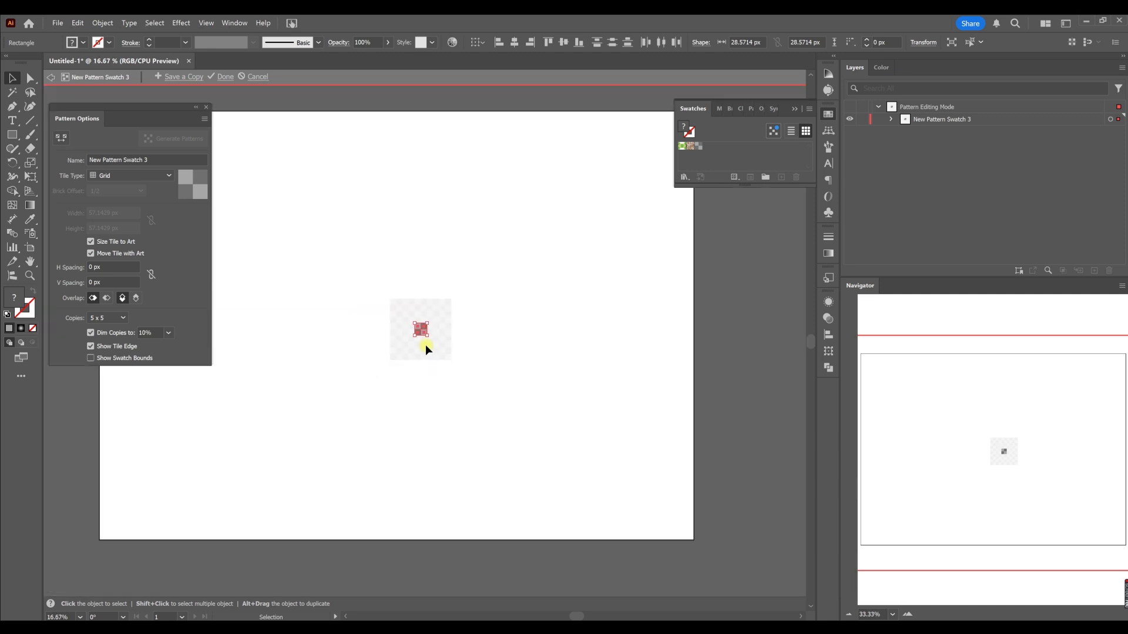
pyautogui.click(226, 77)
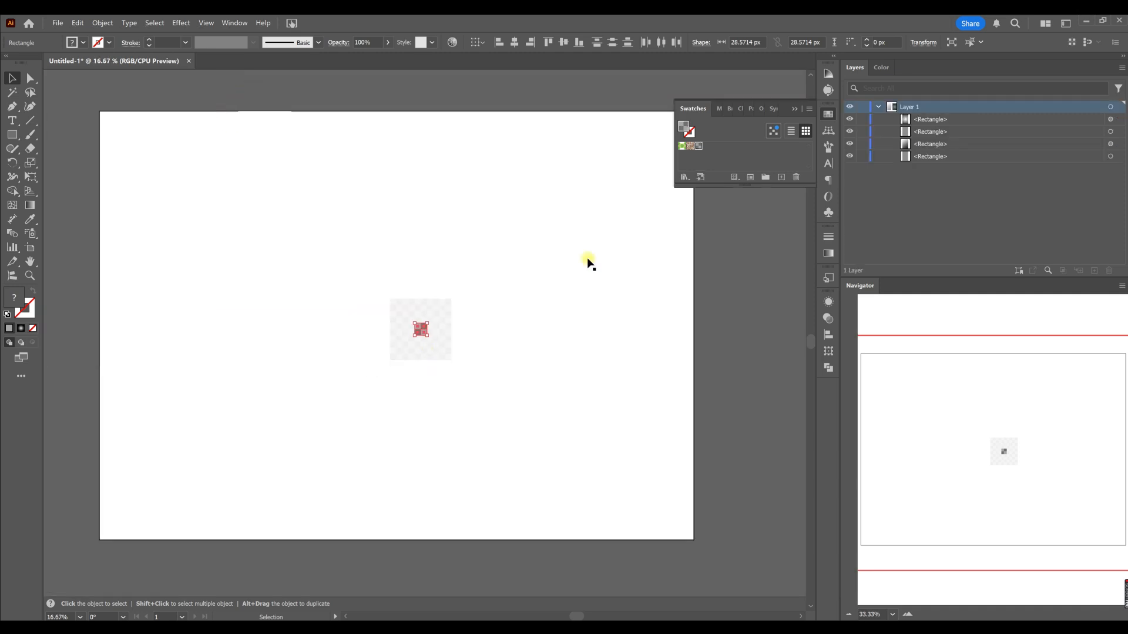